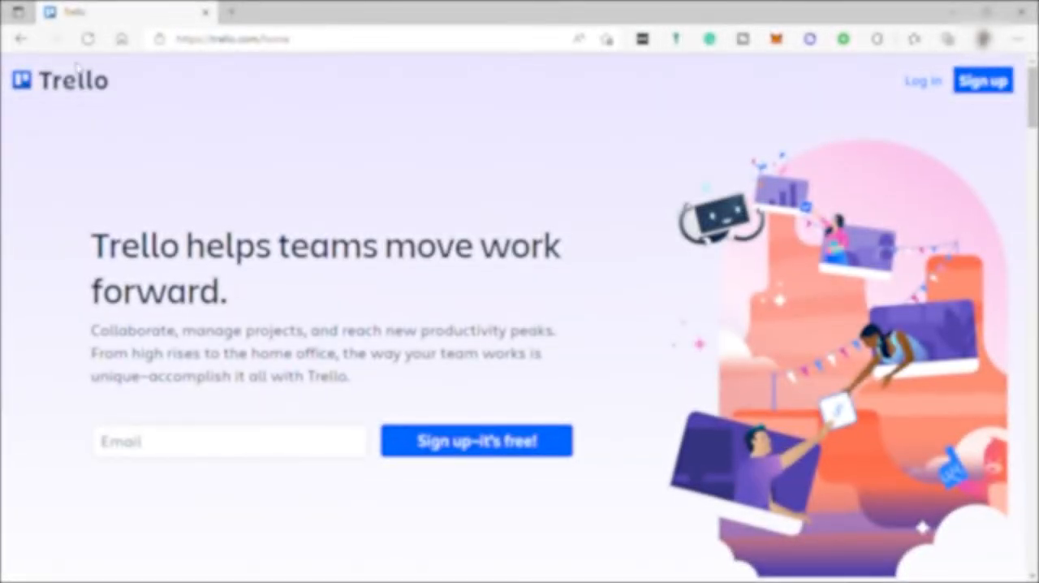
Look through the Trello home page's sections on features, integrations, pricing and customer quotes.
scroll(487, 292, down, 2)
scroll(495, 312, down, 6)
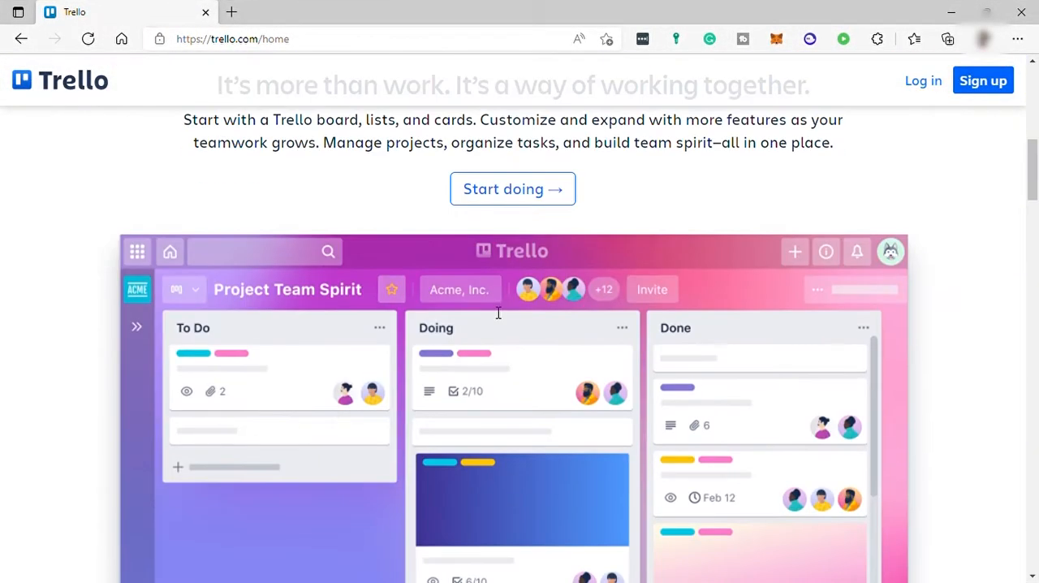
scroll(493, 310, down, 4)
scroll(488, 308, down, 9)
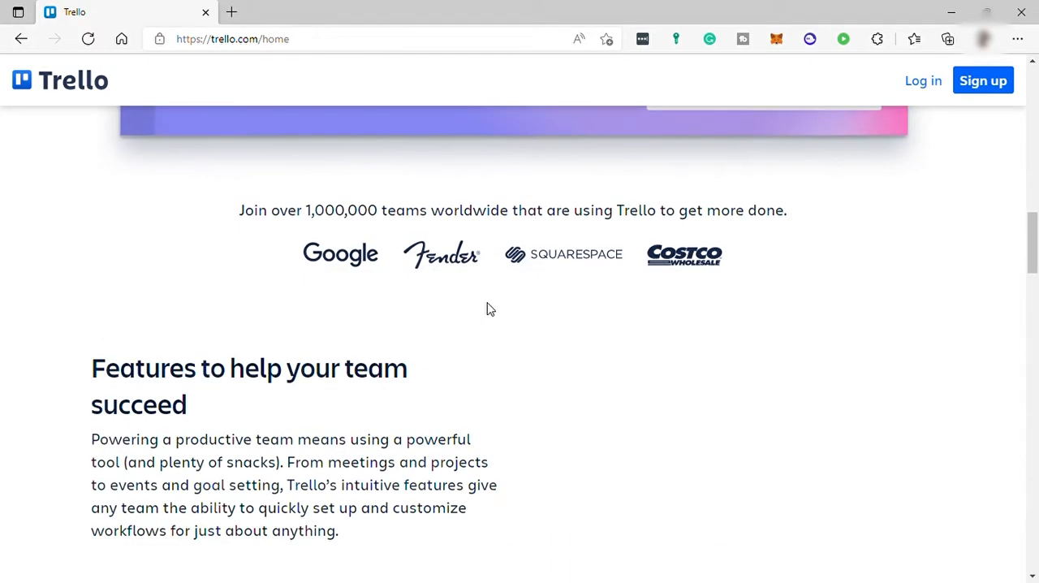
scroll(491, 308, down, 12)
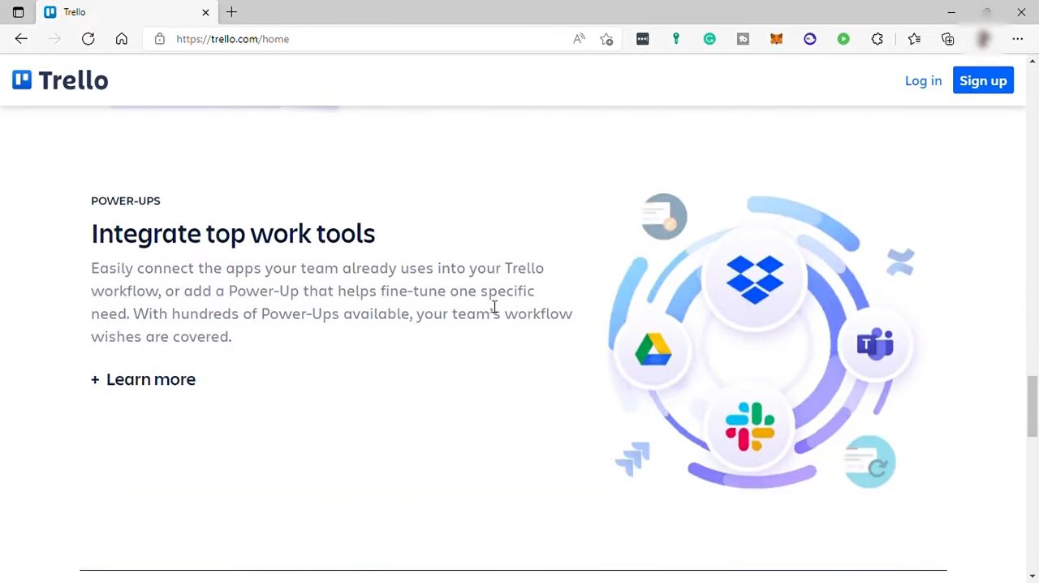
scroll(494, 307, down, 10)
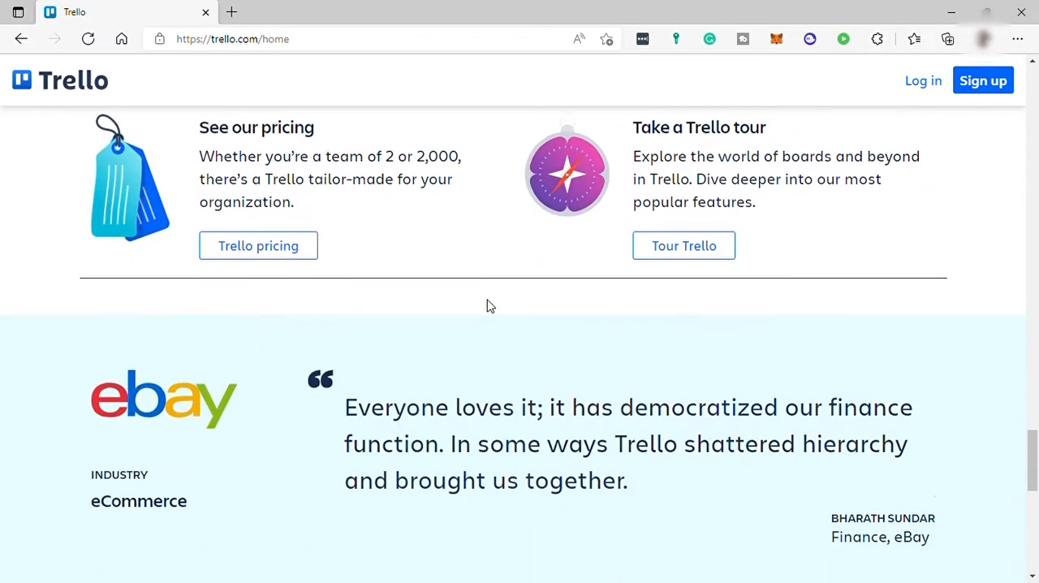
scroll(487, 306, down, 5)
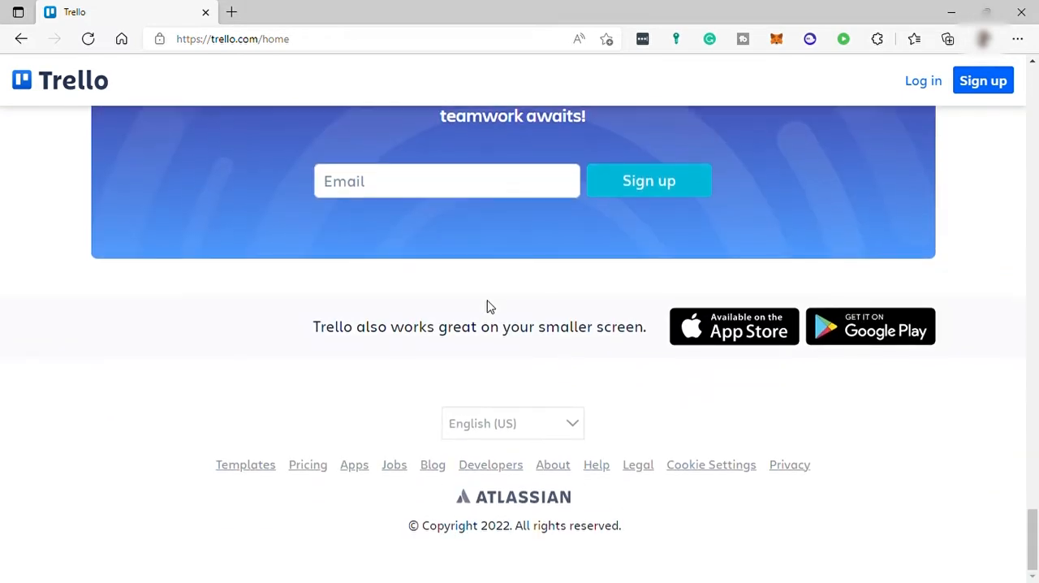
scroll(489, 306, up, 20)
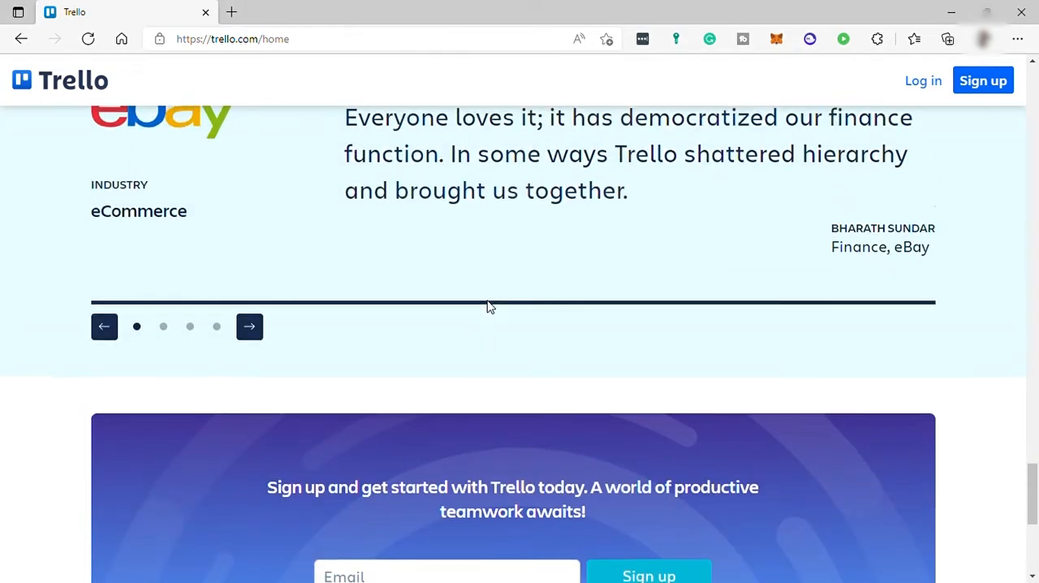
scroll(490, 306, up, 15)
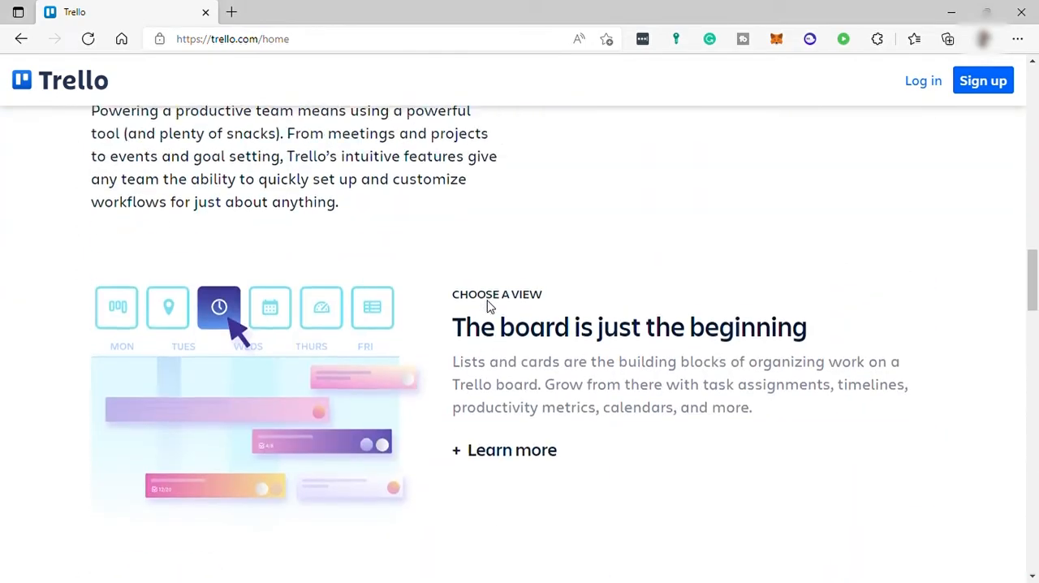
scroll(493, 307, up, 1)
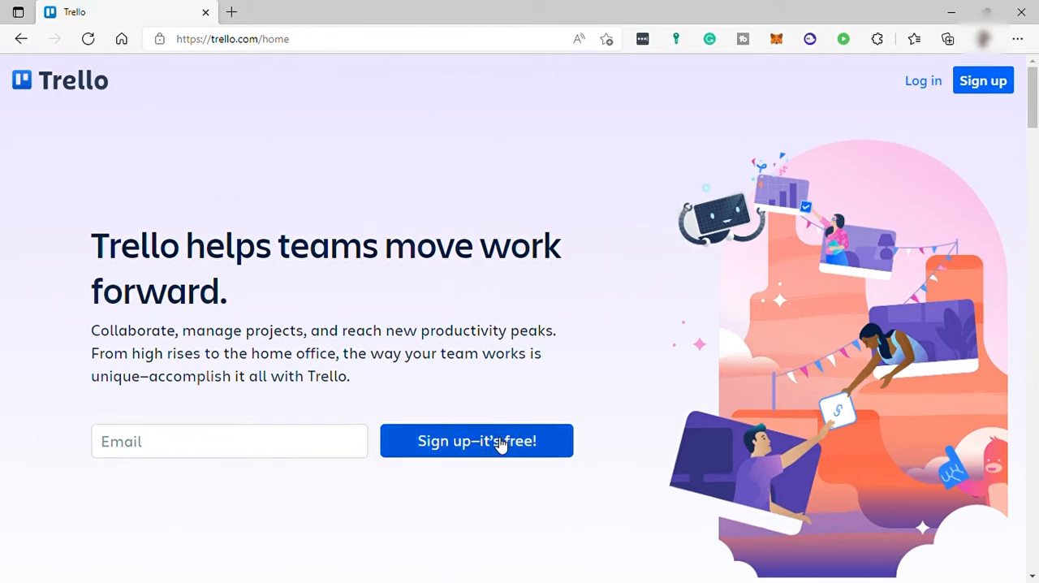
Sign up for Trello with a Google account and create the linked Atlassian account.
click(474, 453)
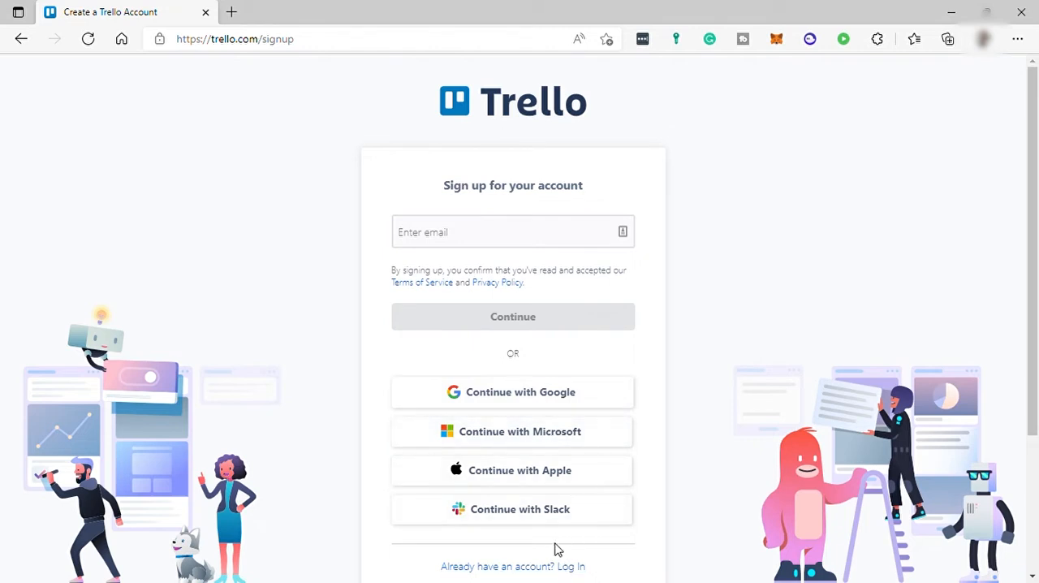
click(493, 392)
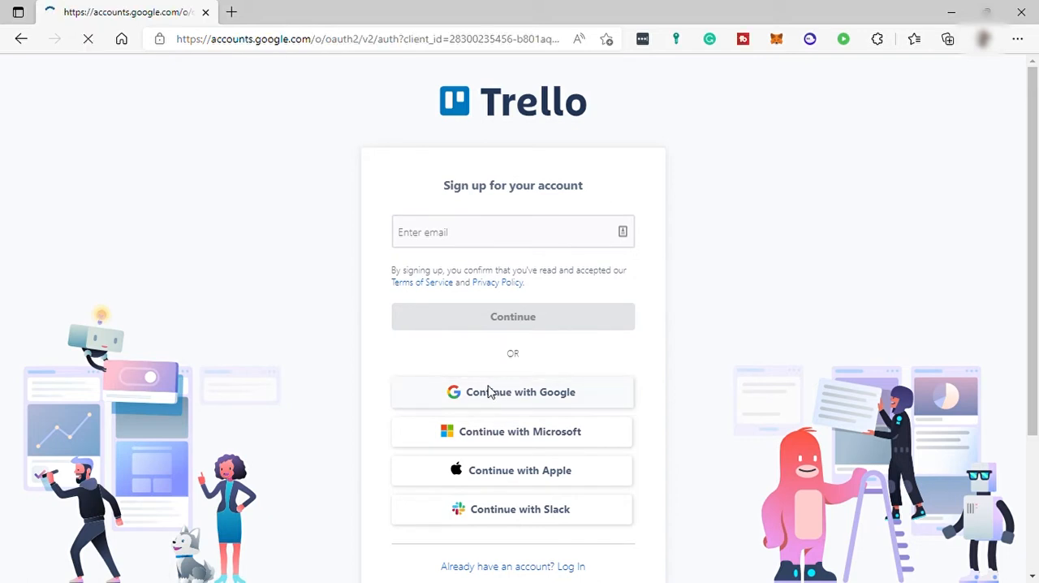
click(465, 322)
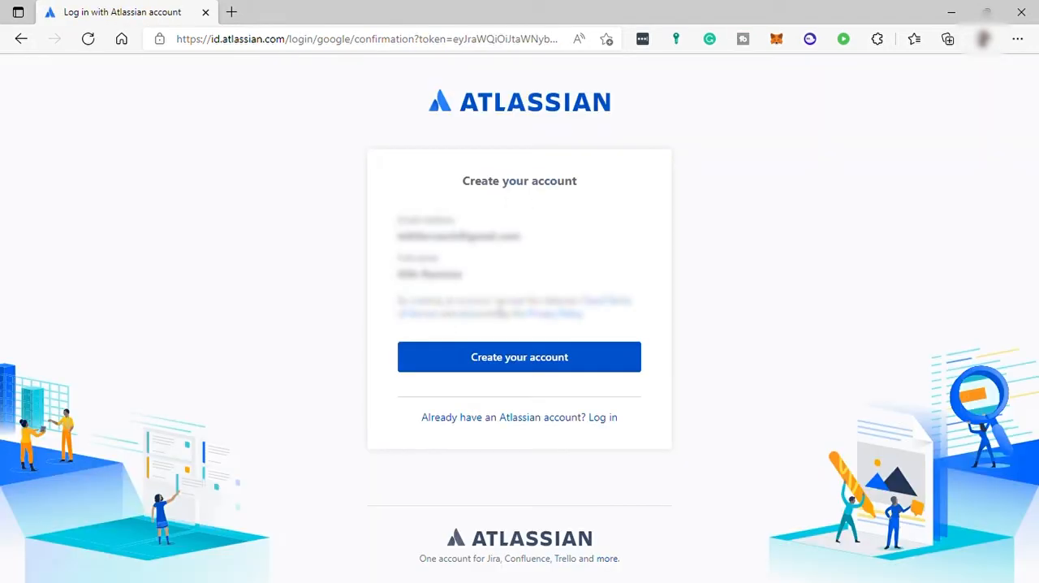
click(513, 364)
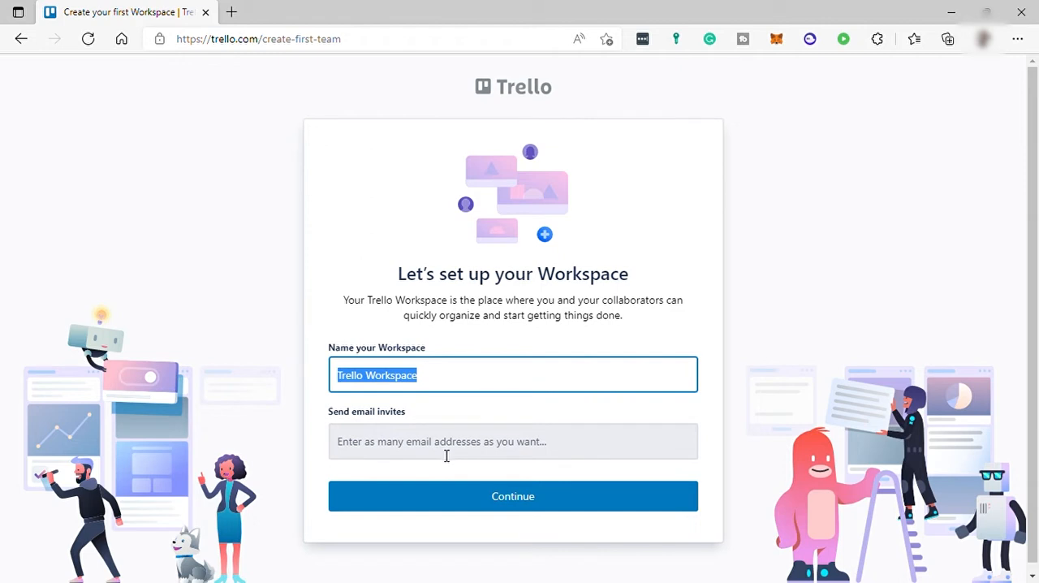
Set up the first workspace as Trello Workspace without email invites, and start without the Premium free trial.
click(505, 497)
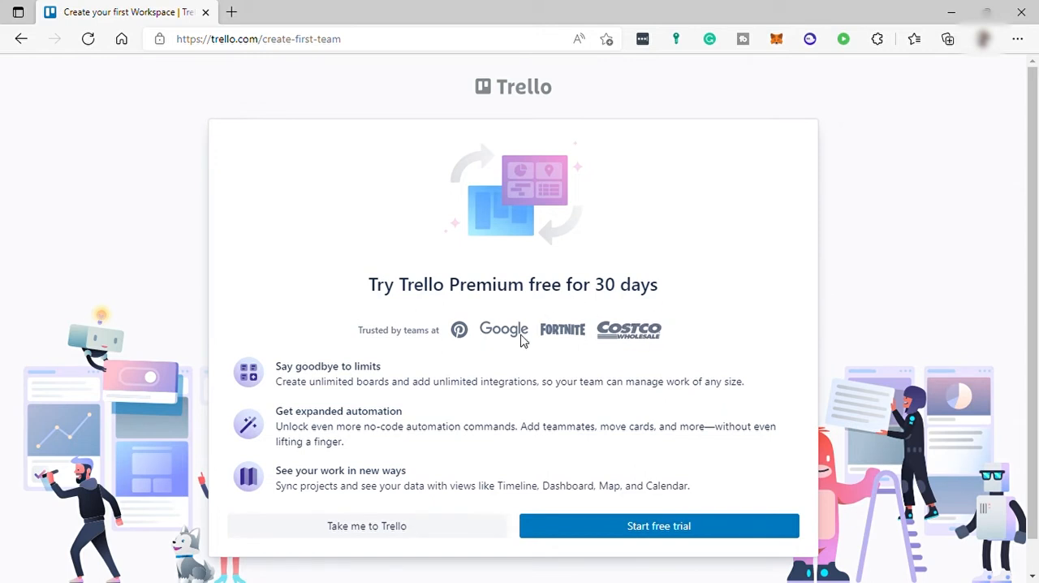
scroll(522, 342, down, 1)
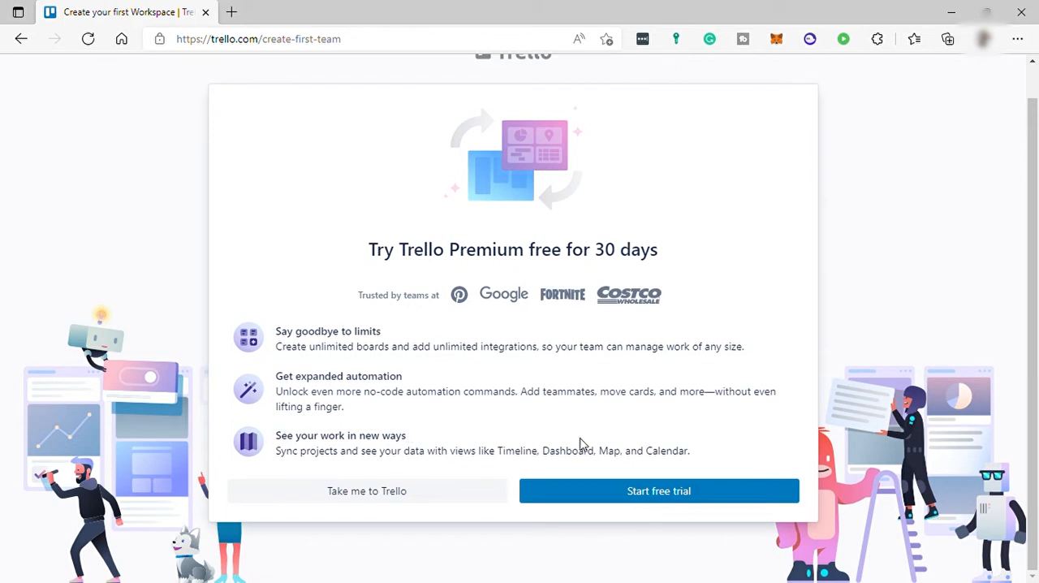
click(686, 492)
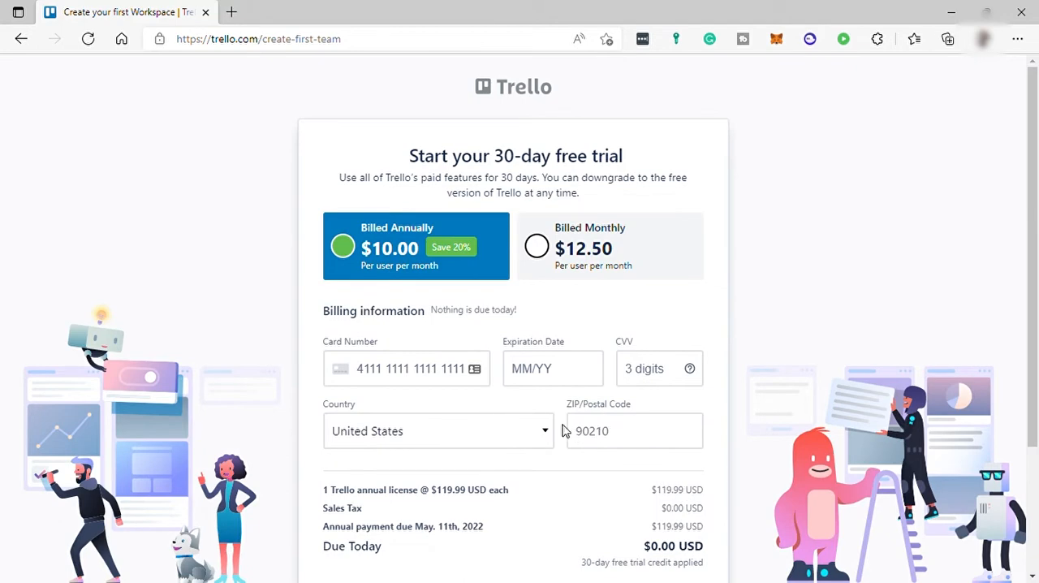
scroll(565, 431, down, 2)
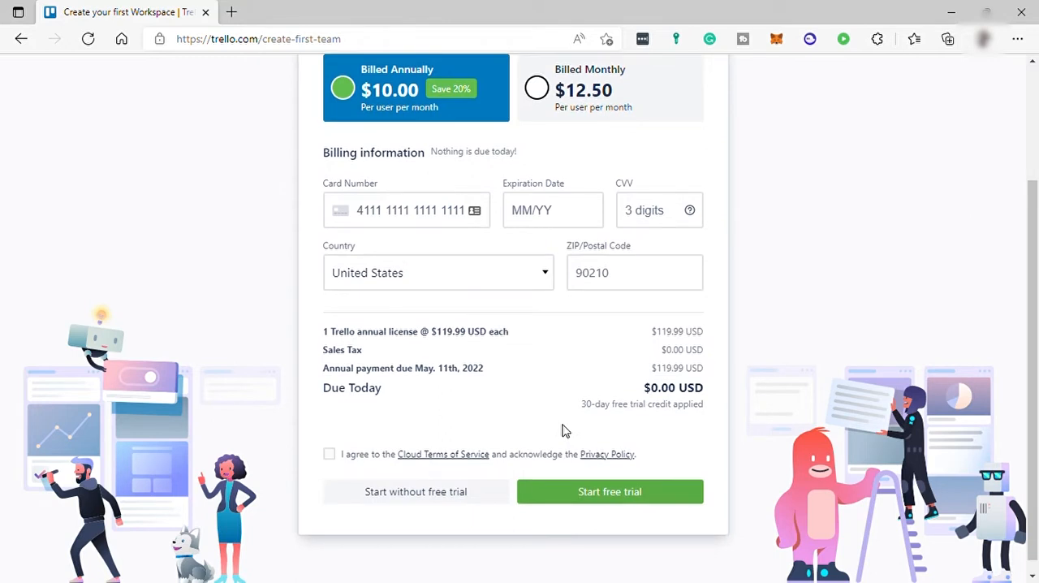
click(416, 493)
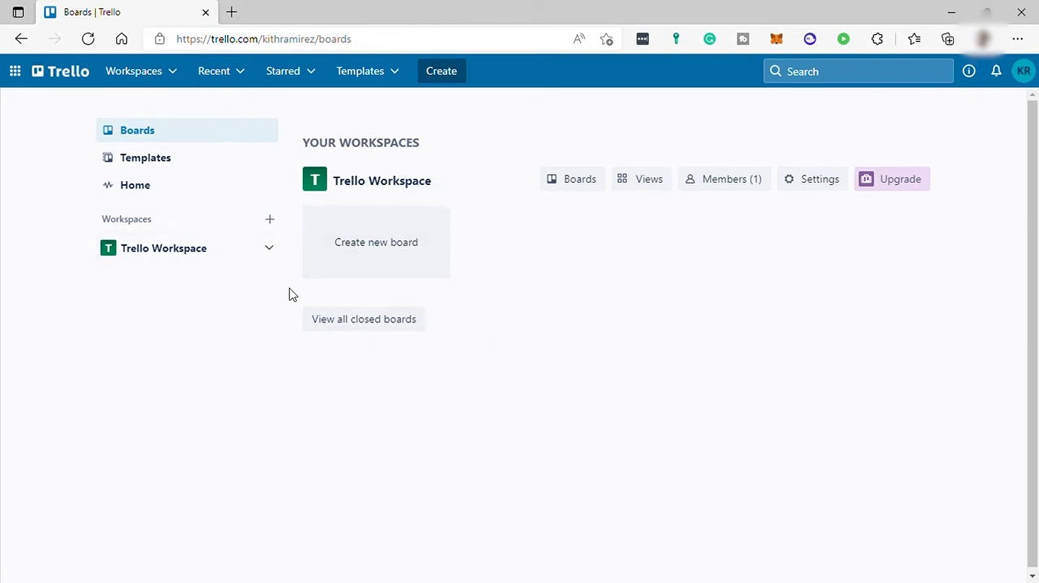
Browse the template gallery's featured categories and its Business and Design templates.
click(166, 168)
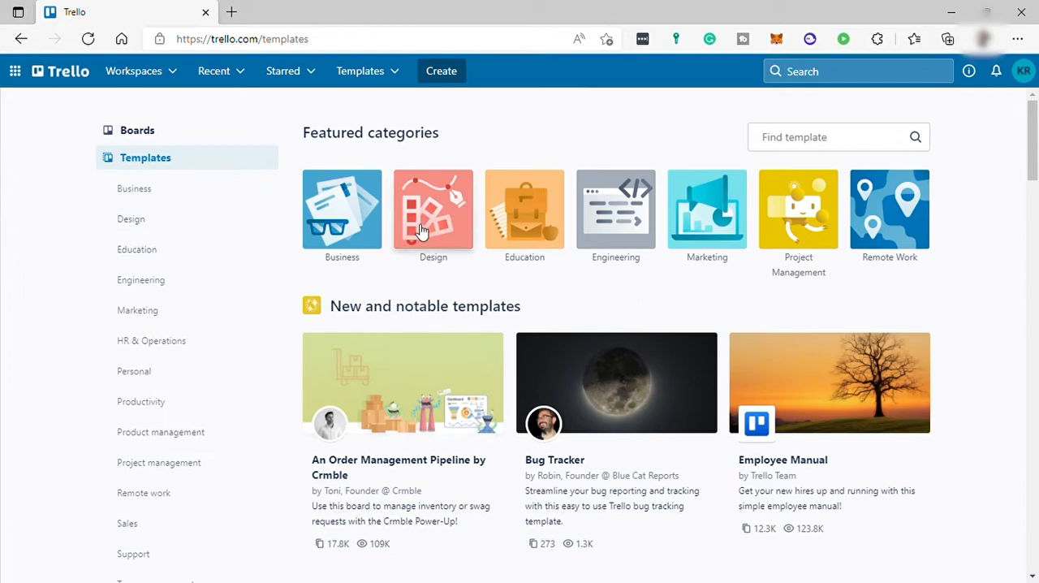
scroll(527, 323, down, 3)
scroll(528, 323, down, 2)
scroll(519, 322, up, 5)
scroll(217, 261, down, 5)
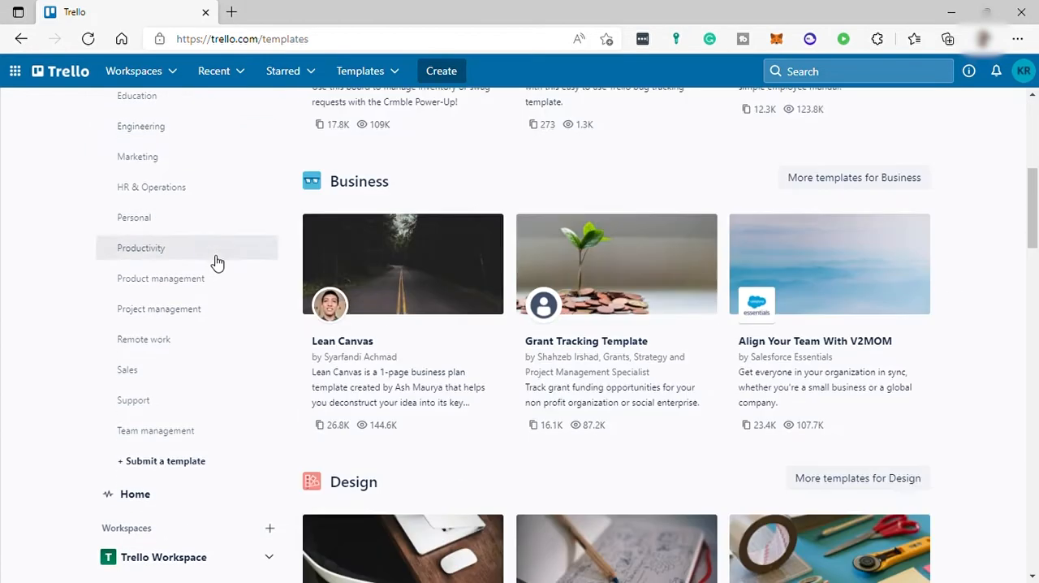
Create a workspace named Social Media with the type Marketing, skipping the team invitations.
click(153, 499)
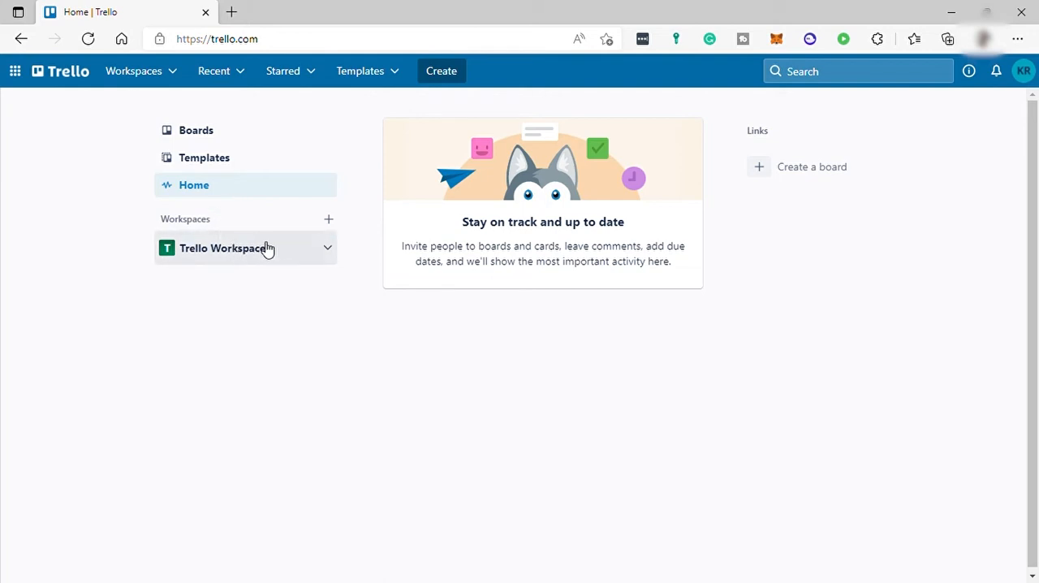
click(330, 220)
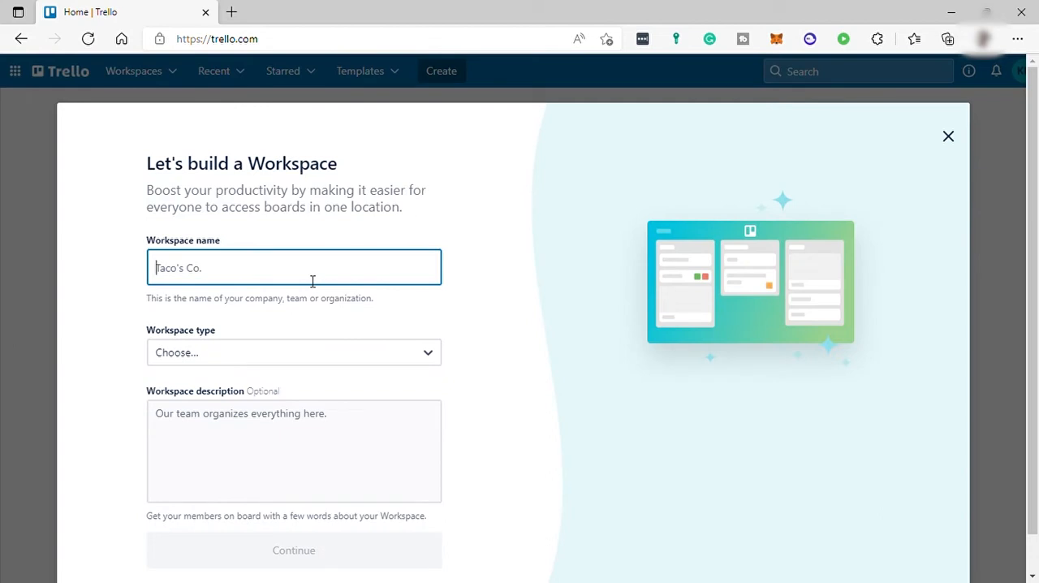
text(Soc)
click(215, 349)
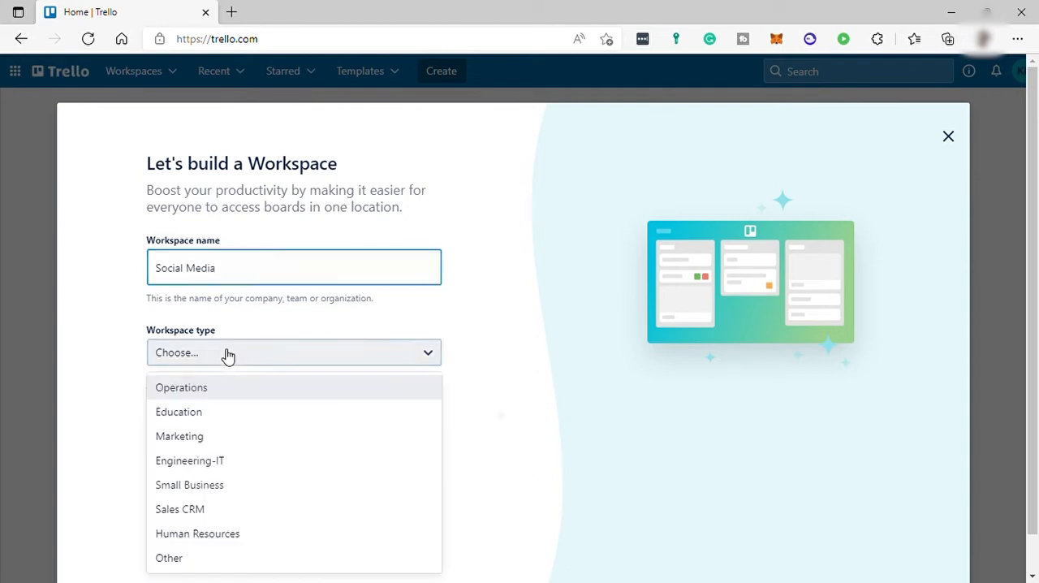
click(199, 443)
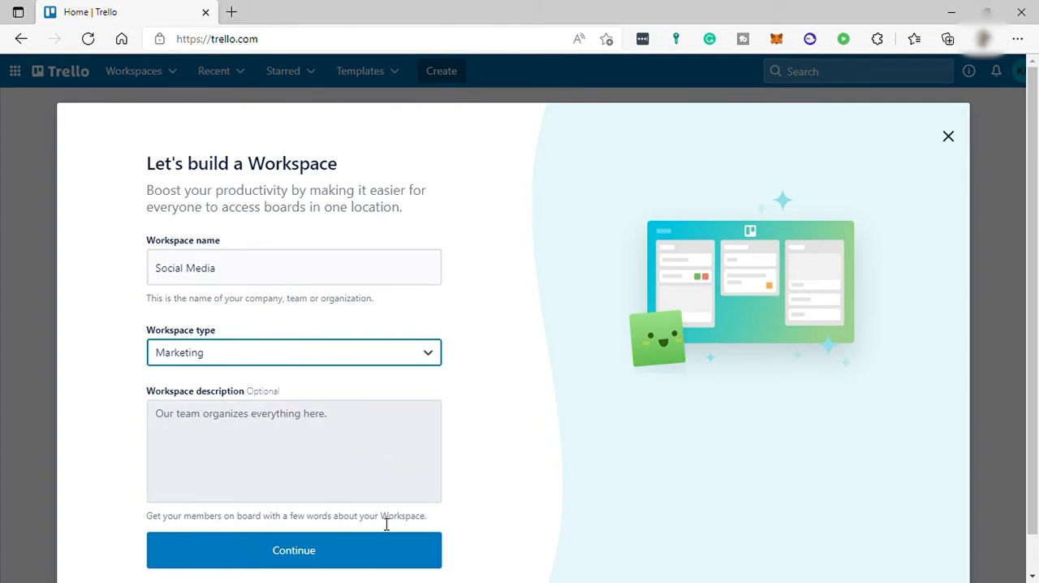
click(345, 551)
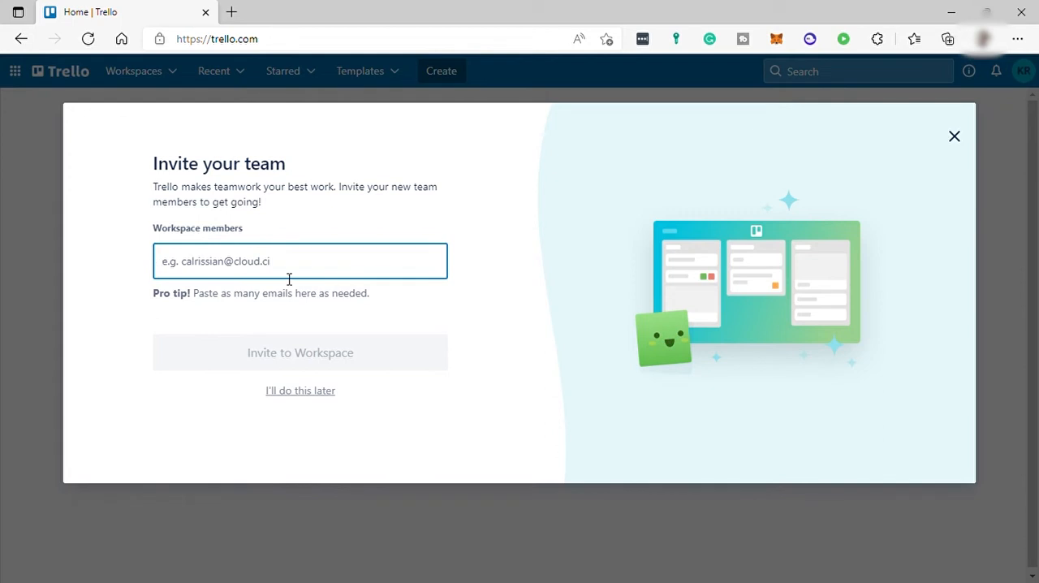
click(327, 392)
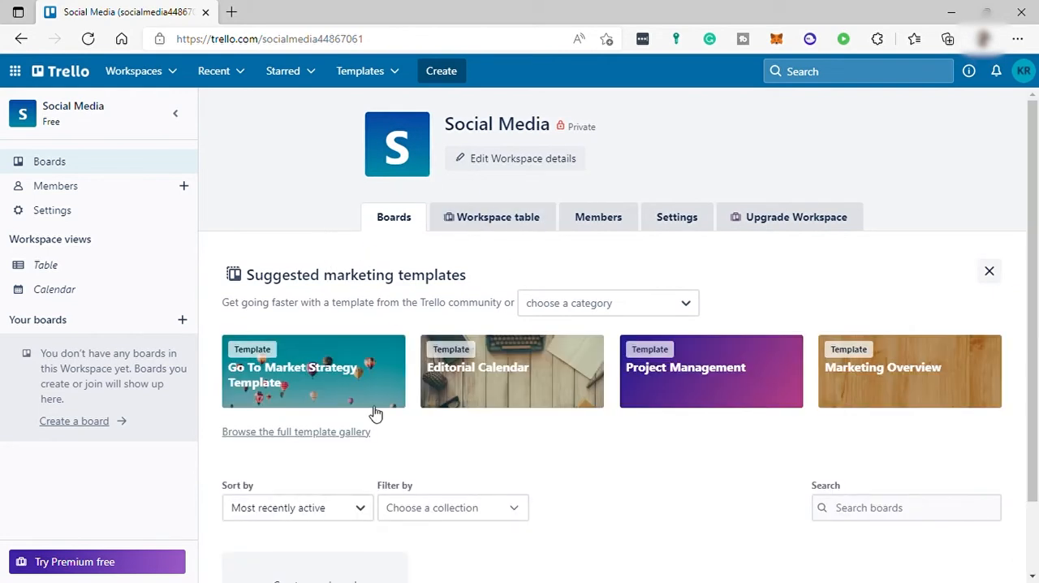
Create a blank board titled Social Media Content Plans in the Social Media workspace.
scroll(378, 427, down, 1)
click(391, 482)
text(Social Media Content Plans)
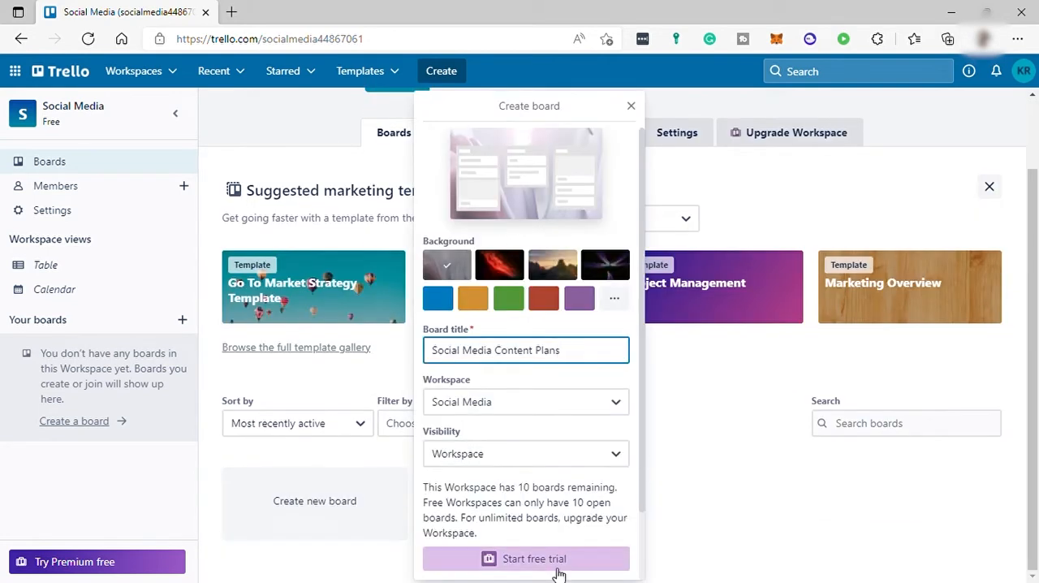
scroll(526, 482, down, 1)
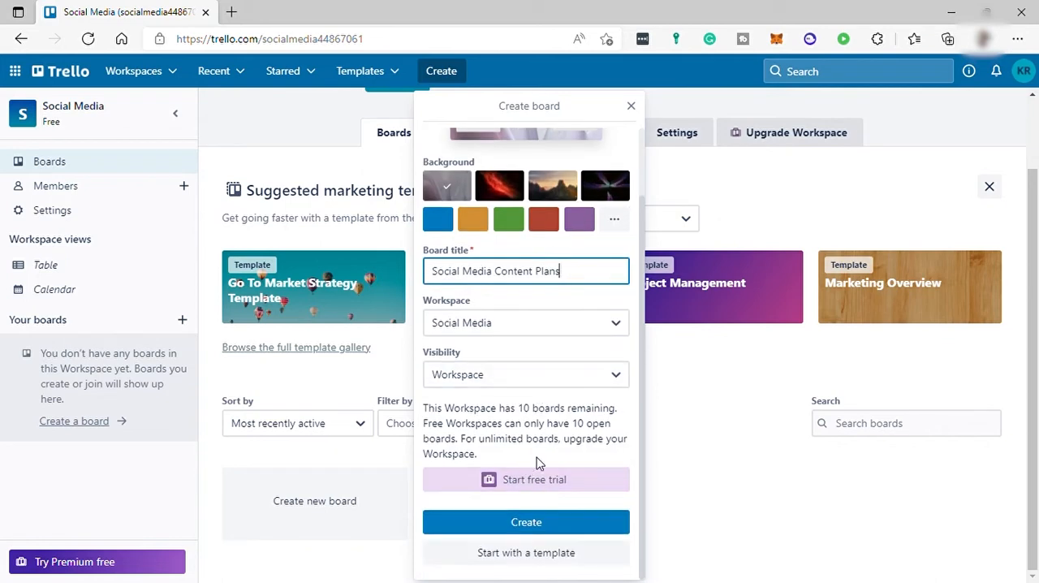
click(526, 529)
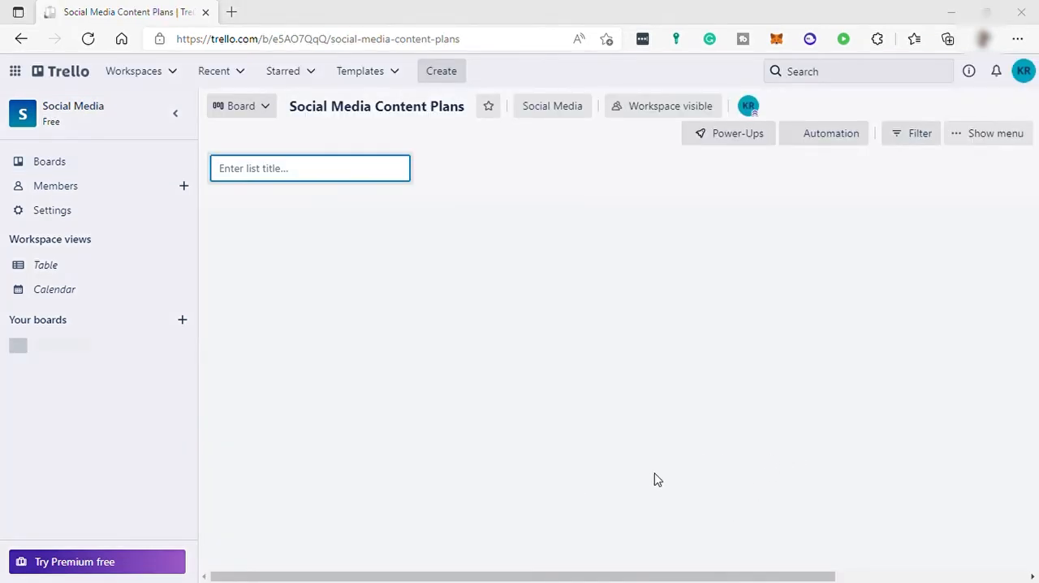
Add the lists List of Ideas and Content Writing to the Social Media Content Plans board.
text(List of)
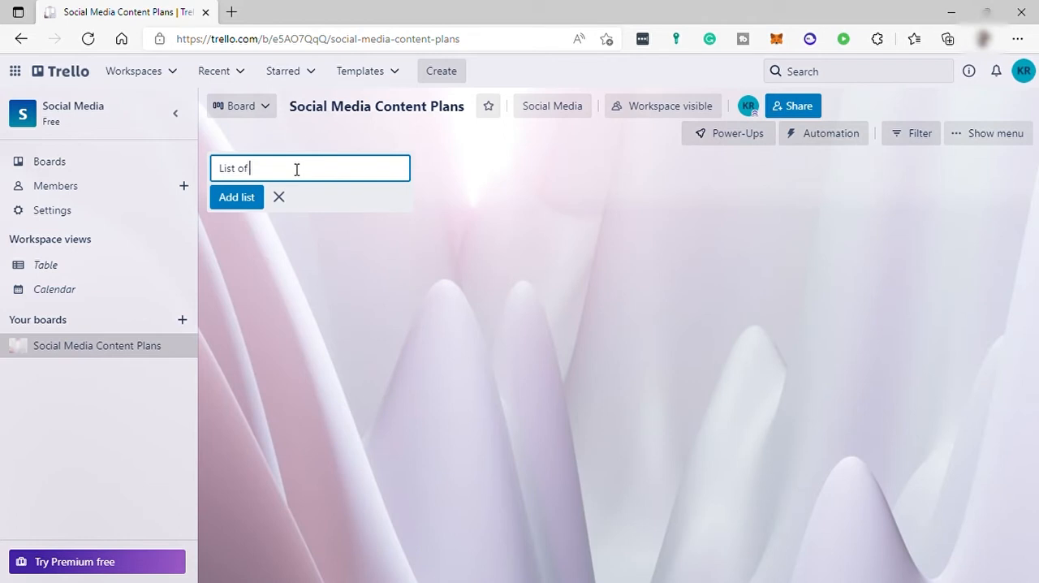
text( Ideas)
key(Return)
text(Content Writ)
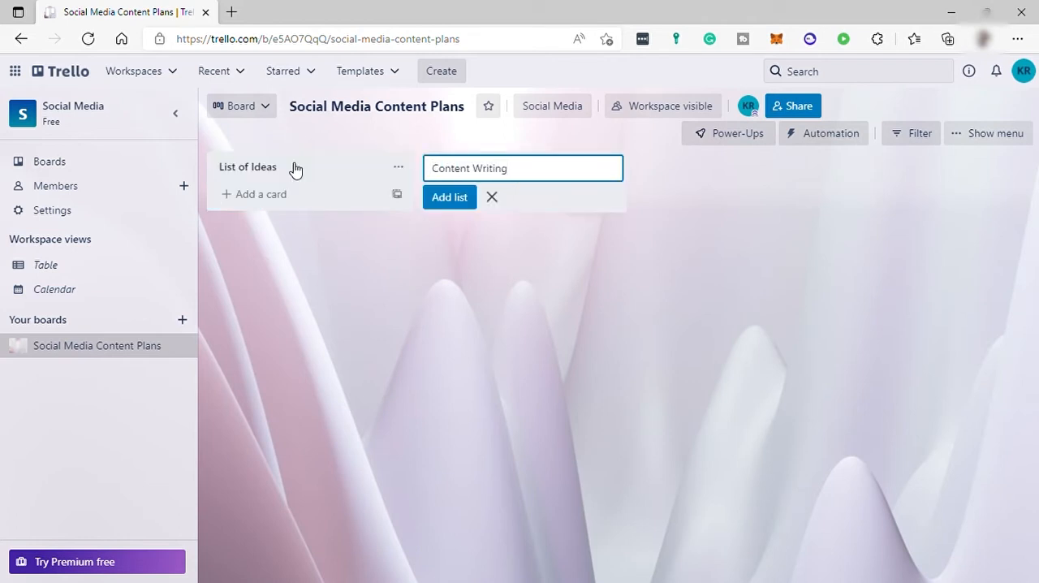
text(ing)
key(Return)
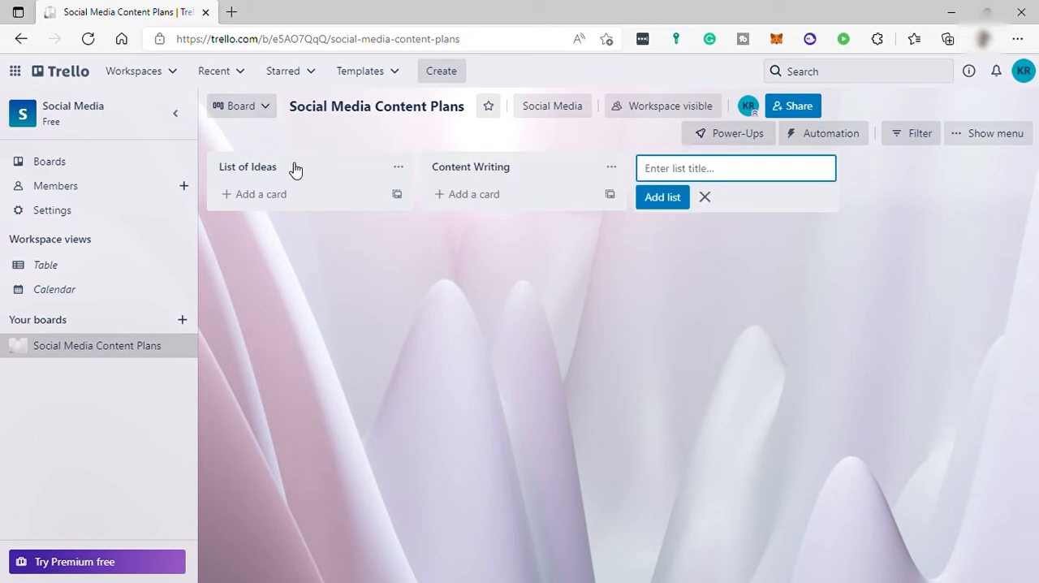
Add the lists Video Making and Editing to the board, and start a fifth list's title with U.
text(Video Making)
key(Return)
text(E)
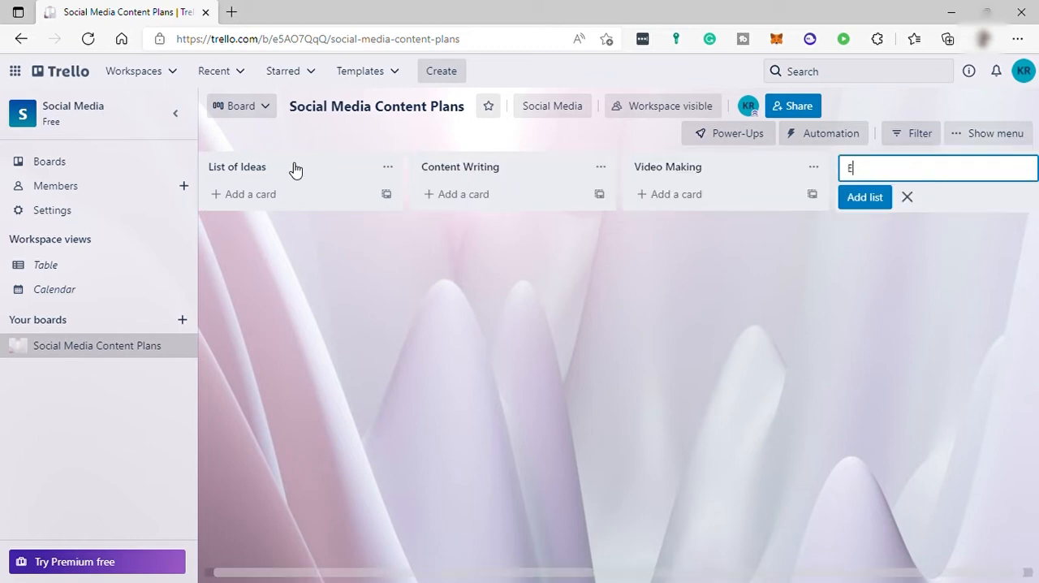
text(diting)
key(Return)
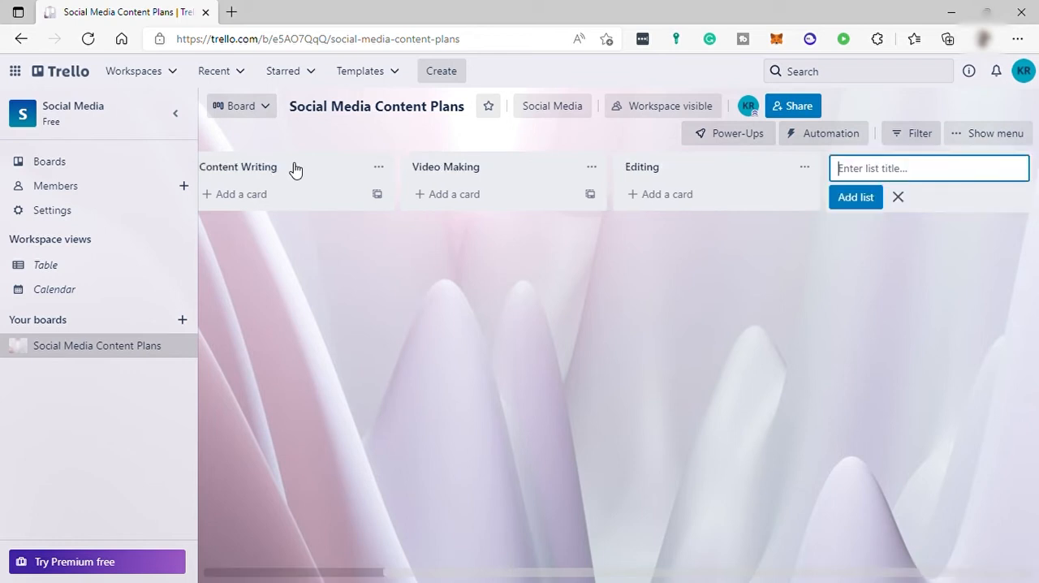
text(Upload)
Add the cards Unboxing my iPhone13, Idea 1 and Idea 2 to the List of Ideas list.
drag(588, 572, 411, 565)
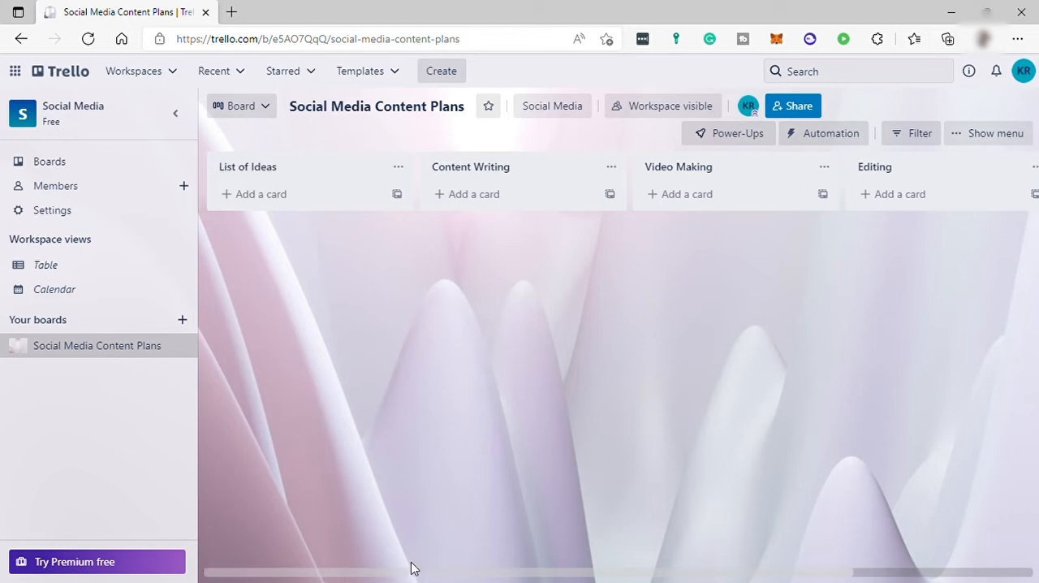
click(274, 205)
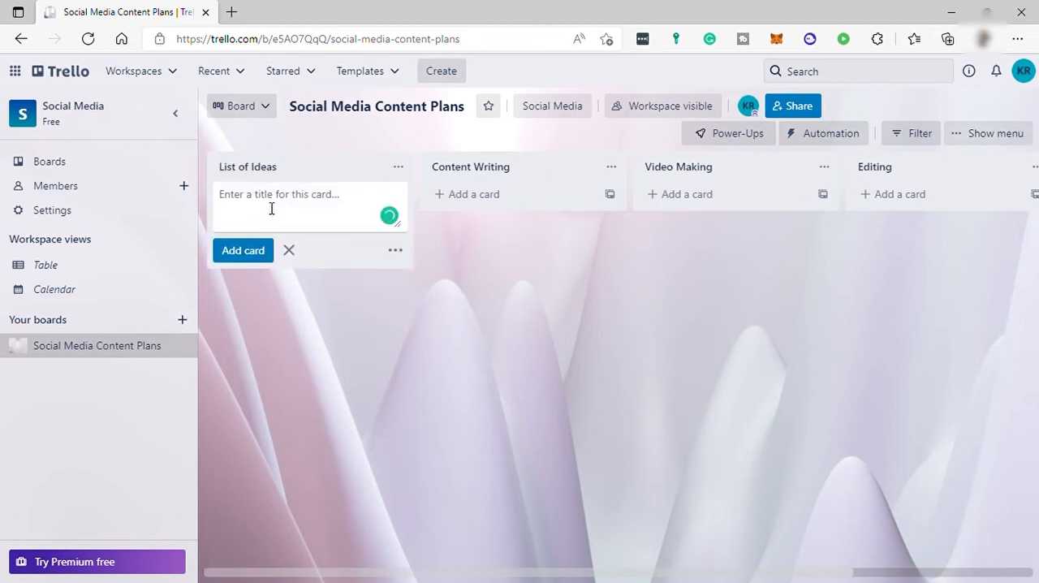
text(Uanboxing myi)
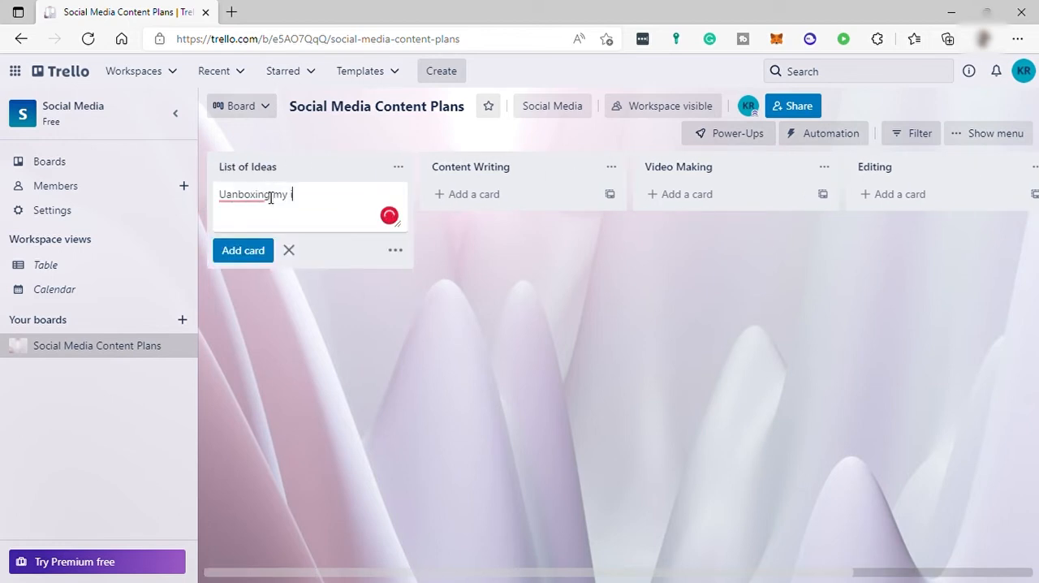
text(Phone1)
text(3)
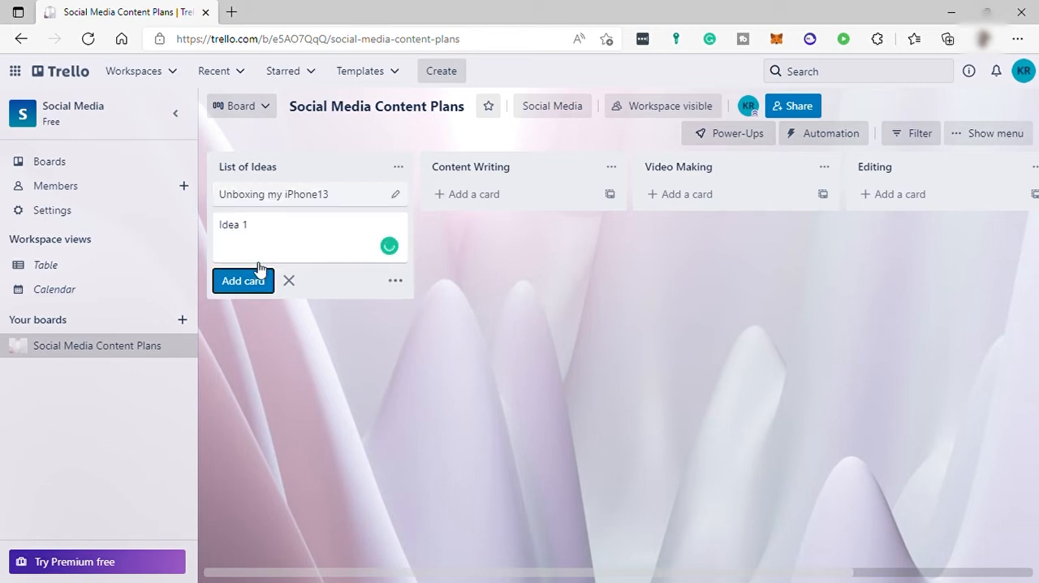
click(258, 269)
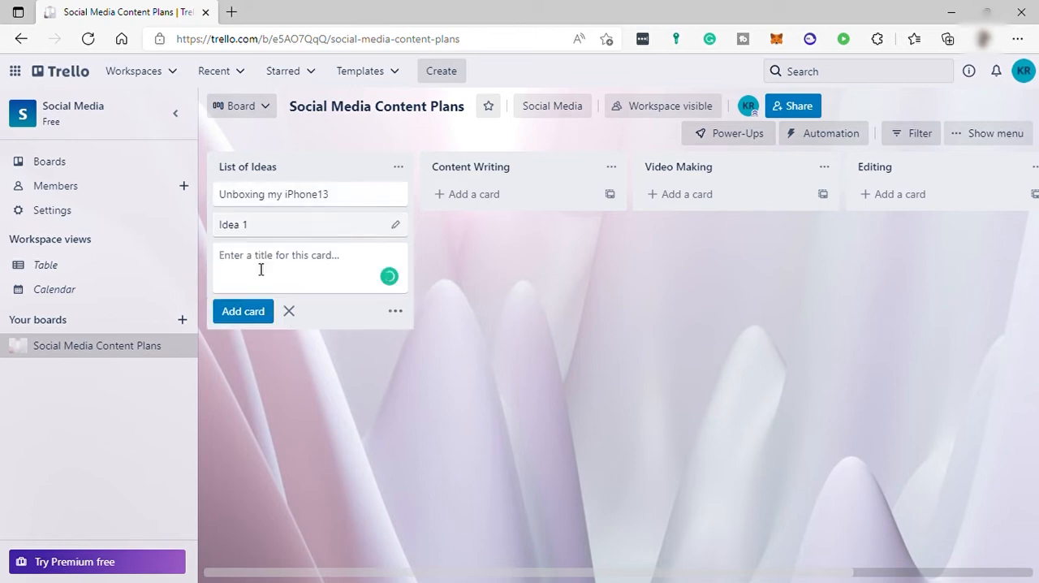
text(Idea 2)
Open the Unboxing my iPhone13 card and look at the members available for assignment.
click(292, 202)
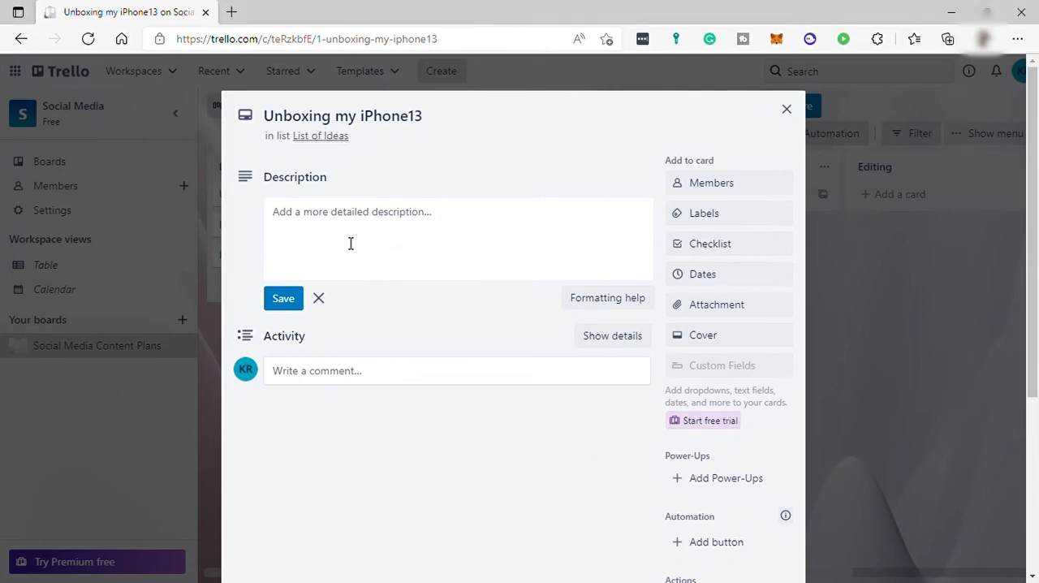
click(732, 186)
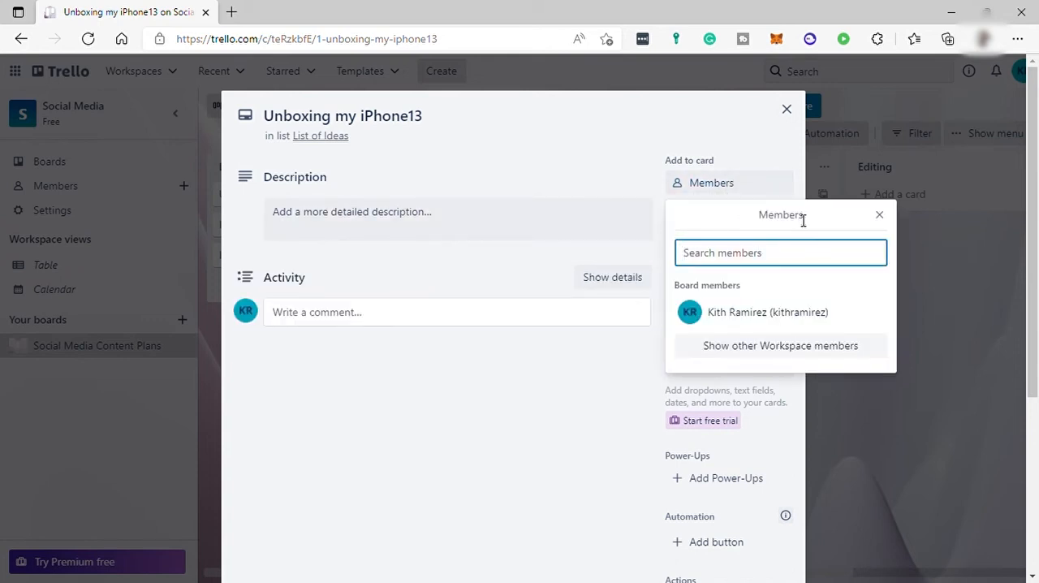
click(881, 214)
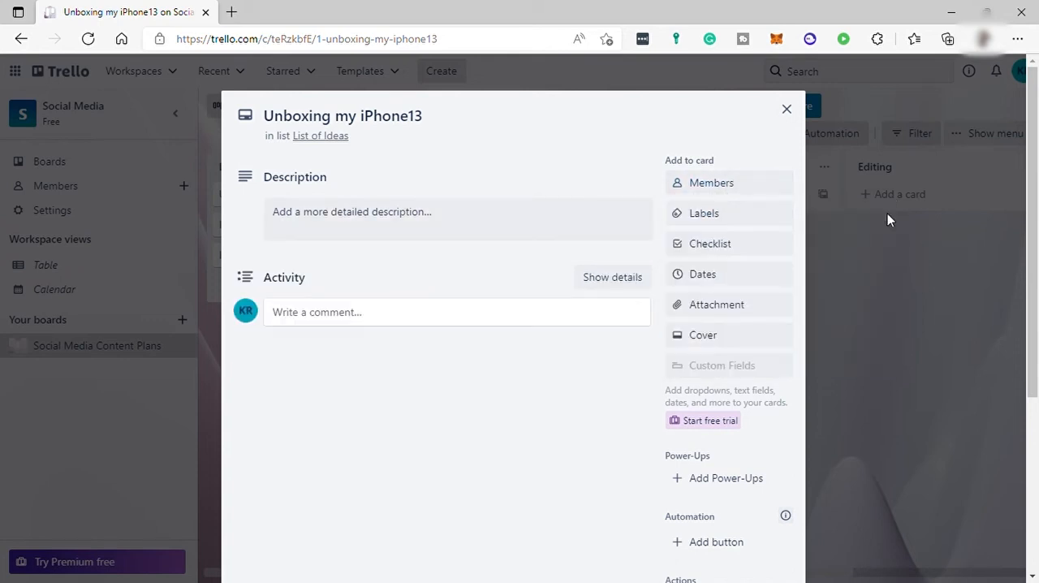
Name the red label Urgent and the orange label New.
click(706, 216)
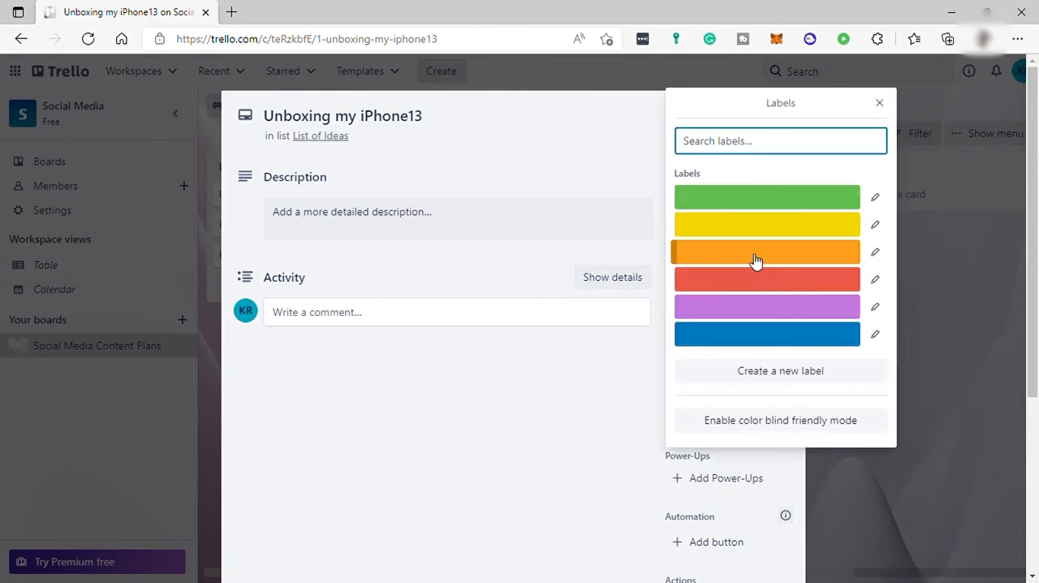
click(874, 281)
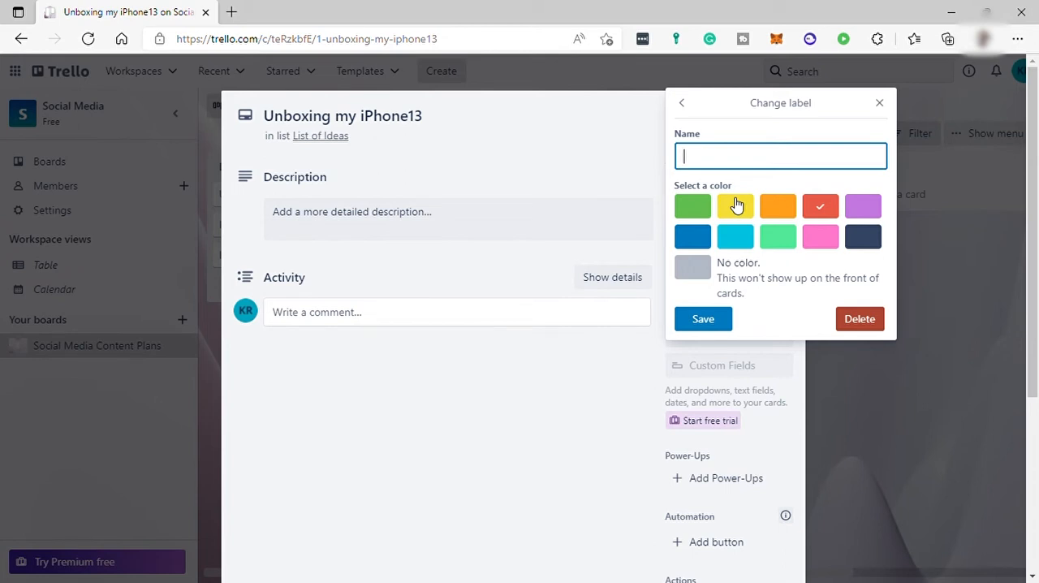
text(Urgent)
click(728, 321)
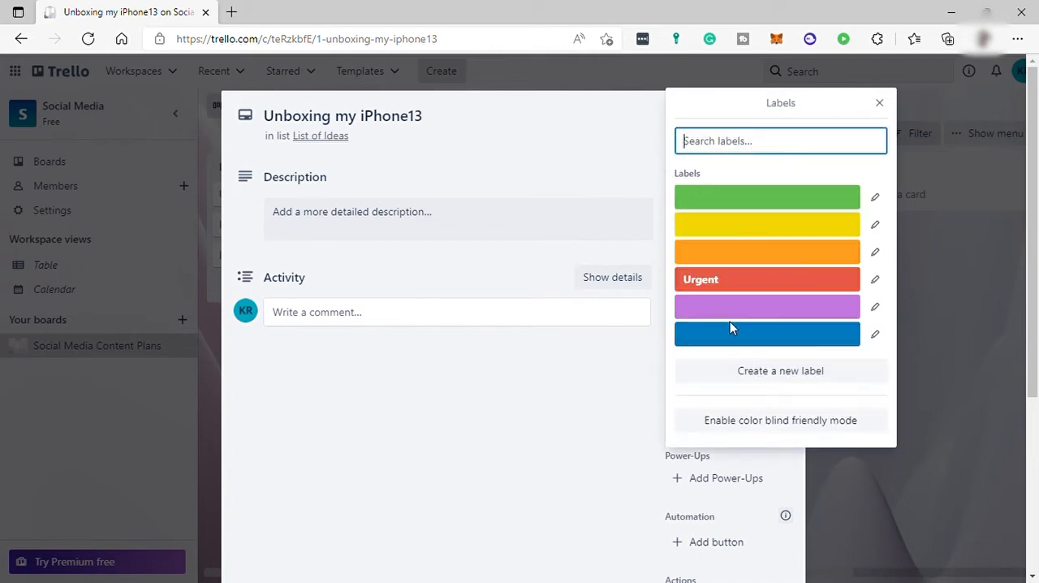
click(877, 255)
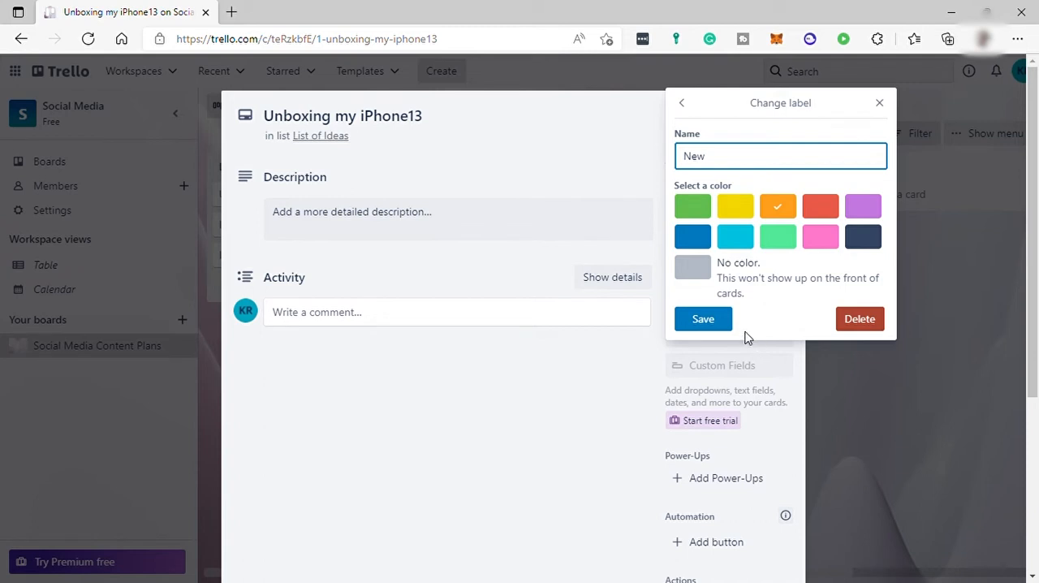
click(715, 322)
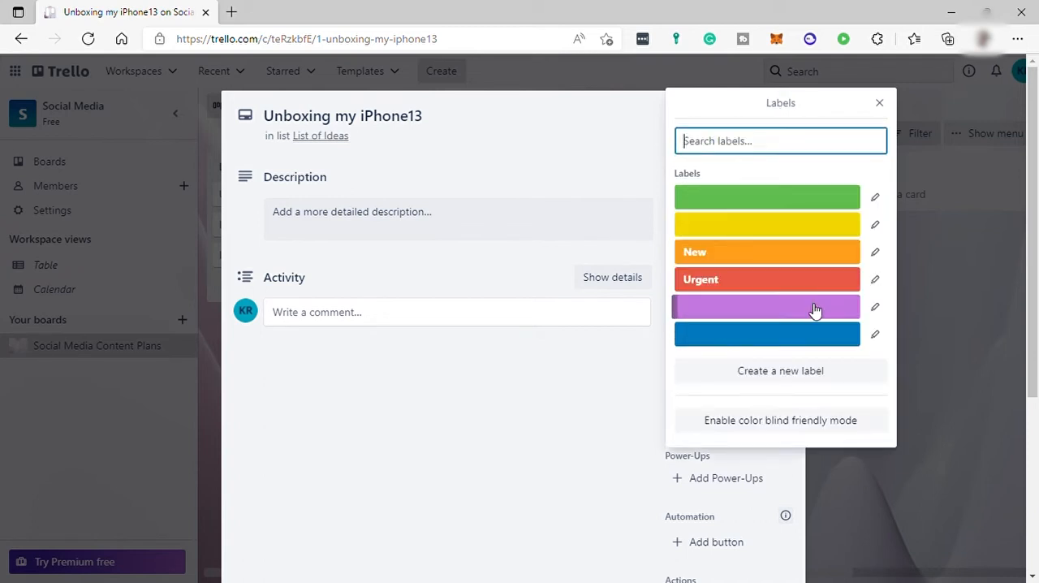
Name the green label Review, and apply the Urgent label to the Unboxing my iPhone13 card.
click(876, 198)
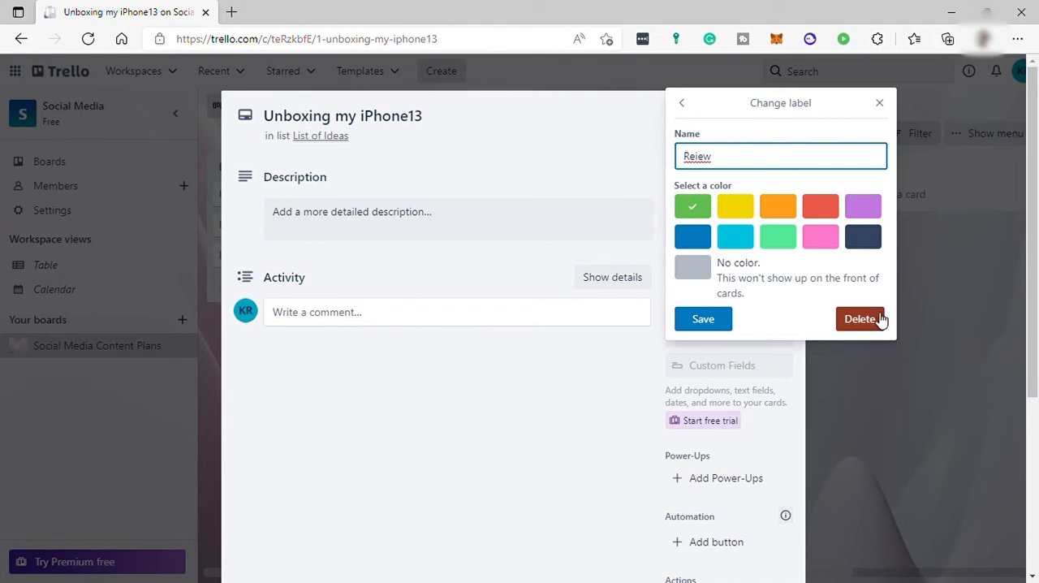
text(v)
click(703, 318)
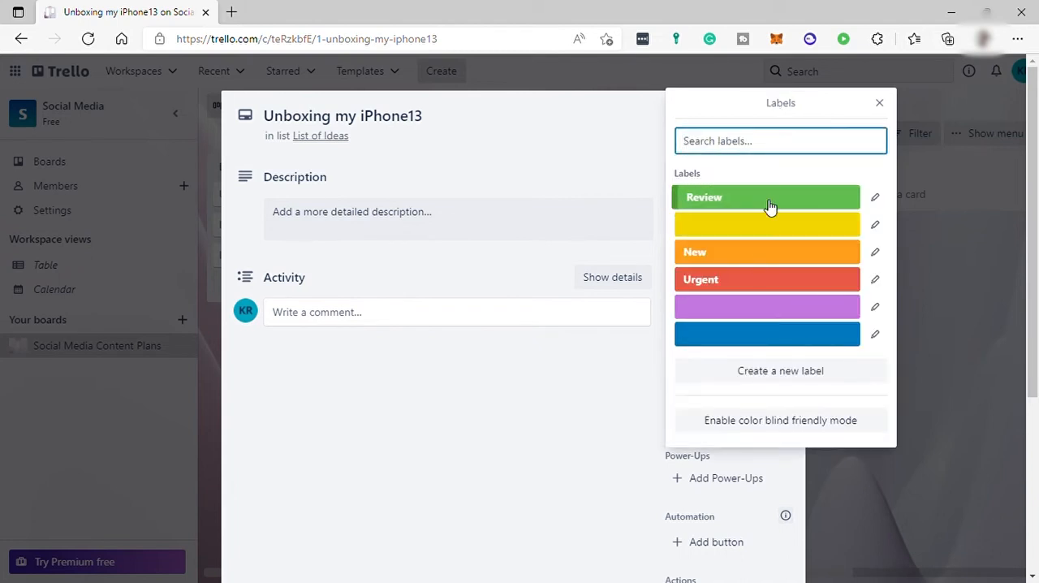
click(764, 281)
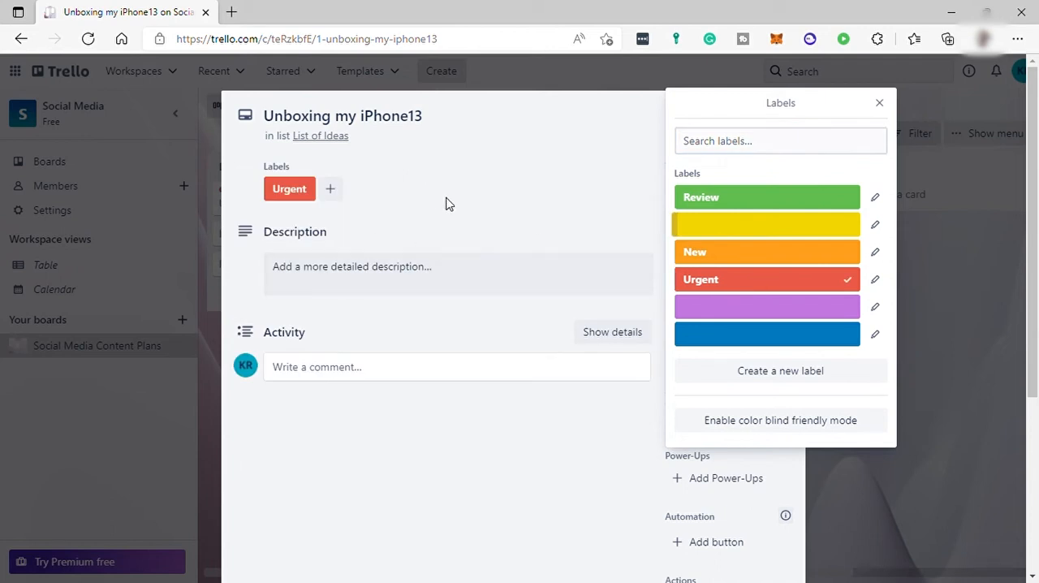
click(880, 104)
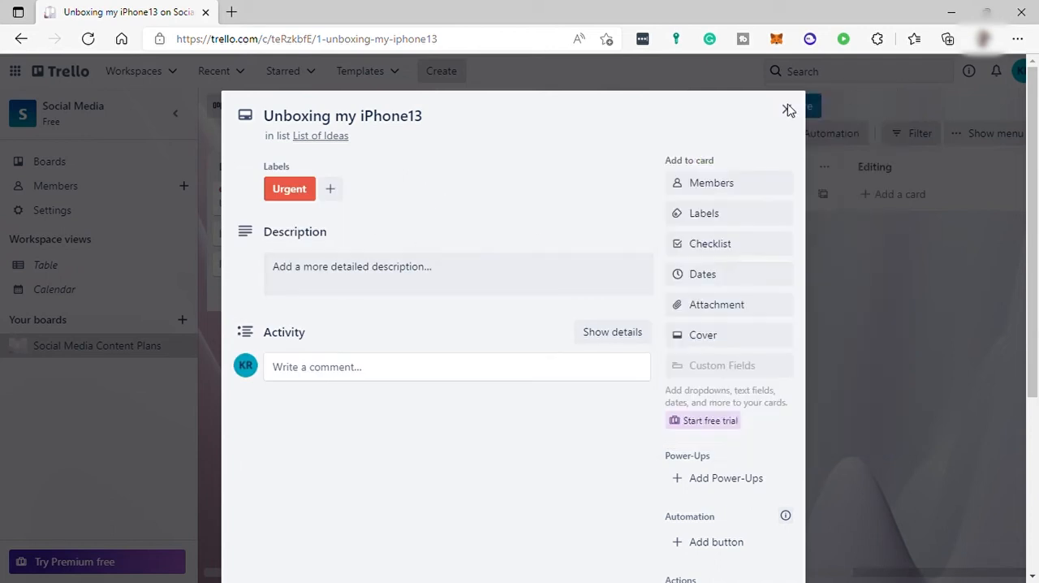
Add a checklist titled Checklist to the card with the items Video Maker and Contact Collaborator.
click(719, 245)
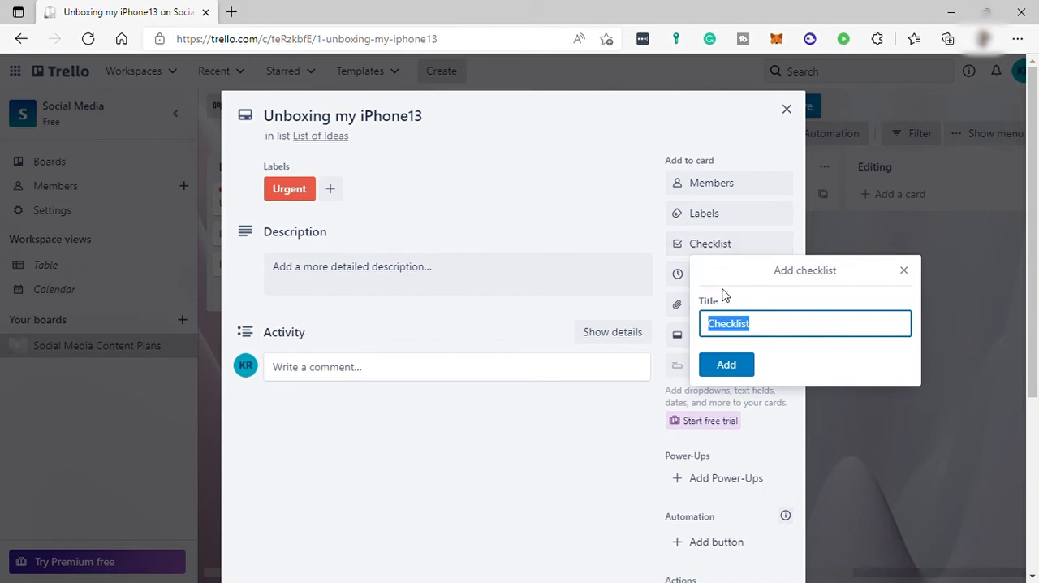
click(725, 365)
text(Video Maker)
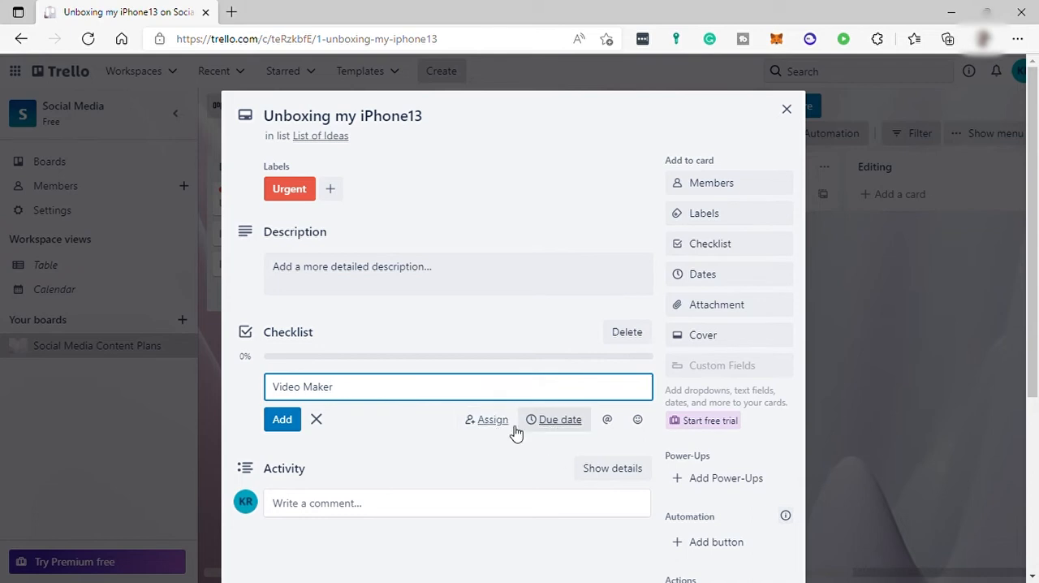
click(292, 421)
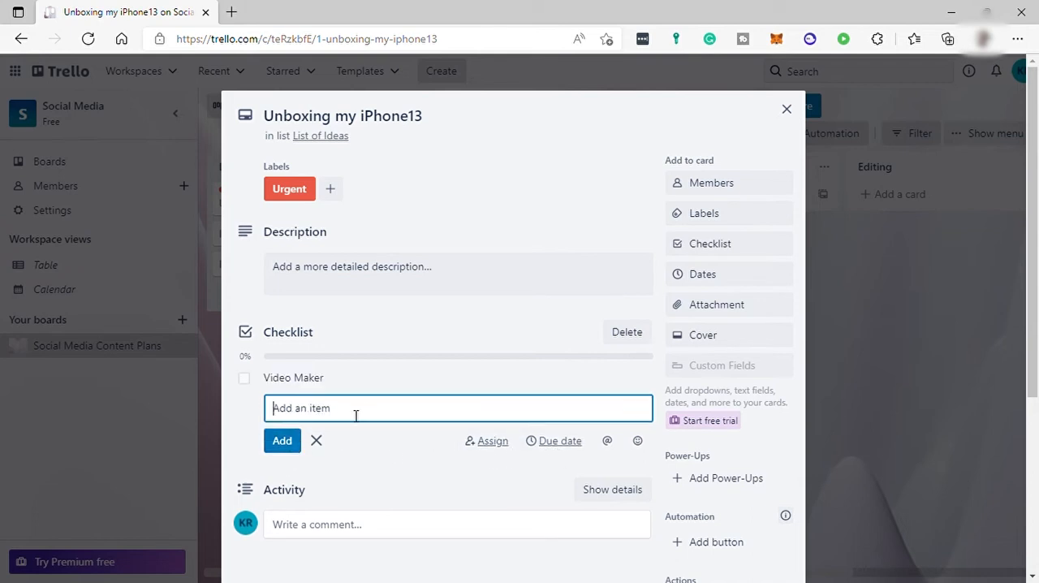
text(Contact Collab)
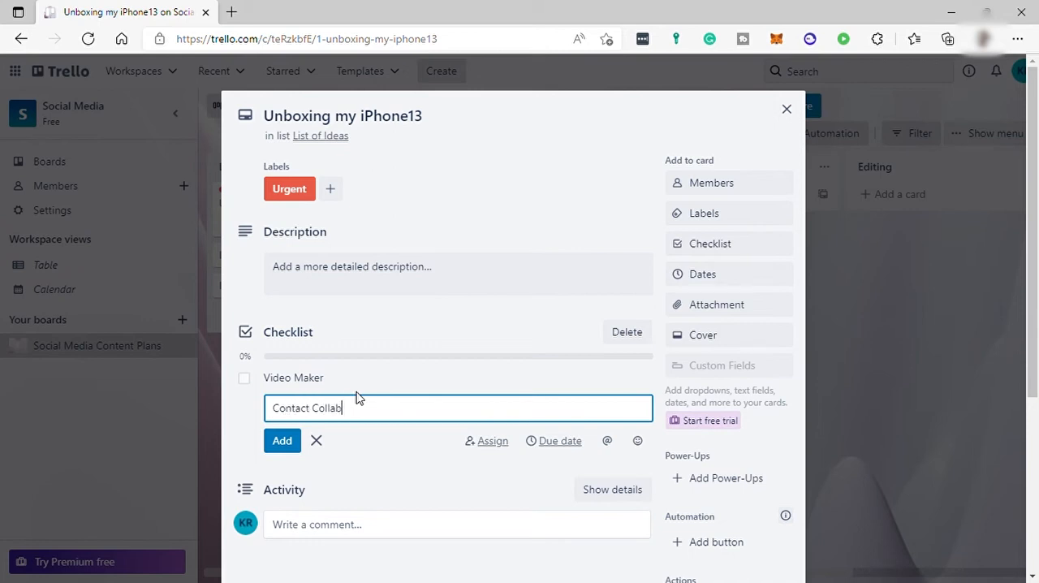
text(orator)
key(Return)
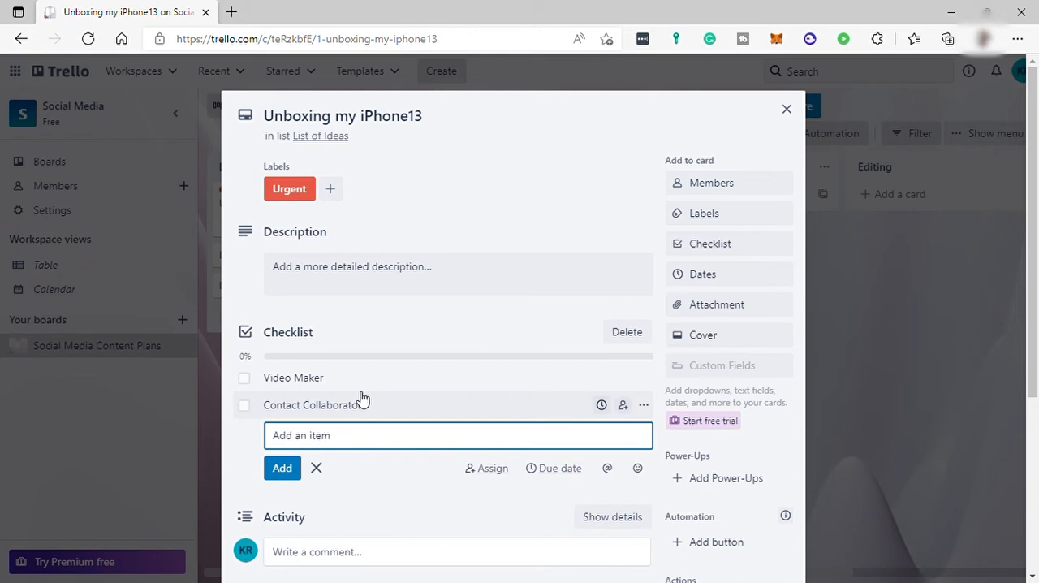
Add the checklist items Schedule and Research, and mark Video Maker and Contact Collaborator as completed.
text(Schedule)
key(Return)
text(Researc)
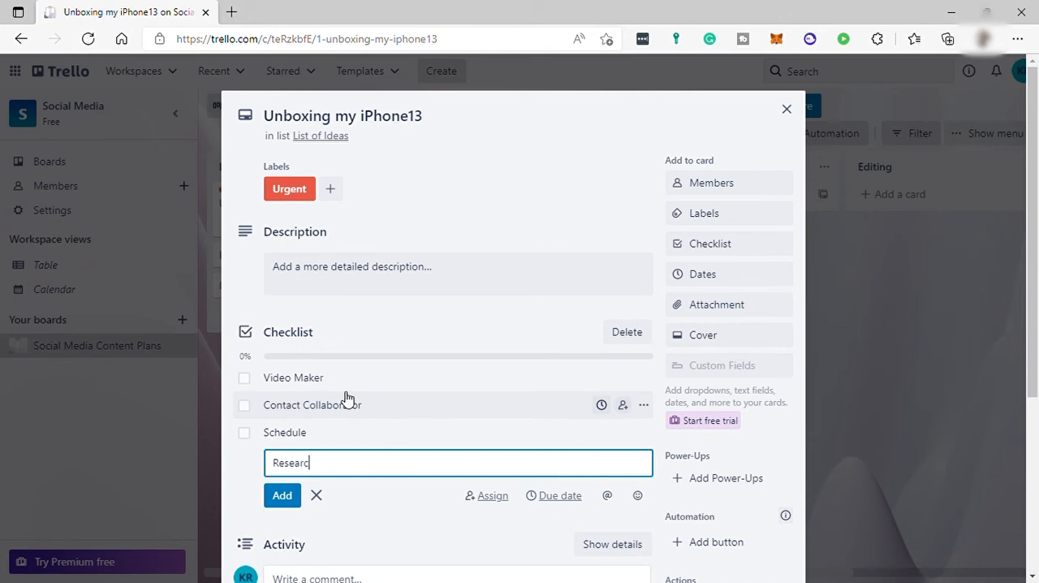
text(h)
key(Return)
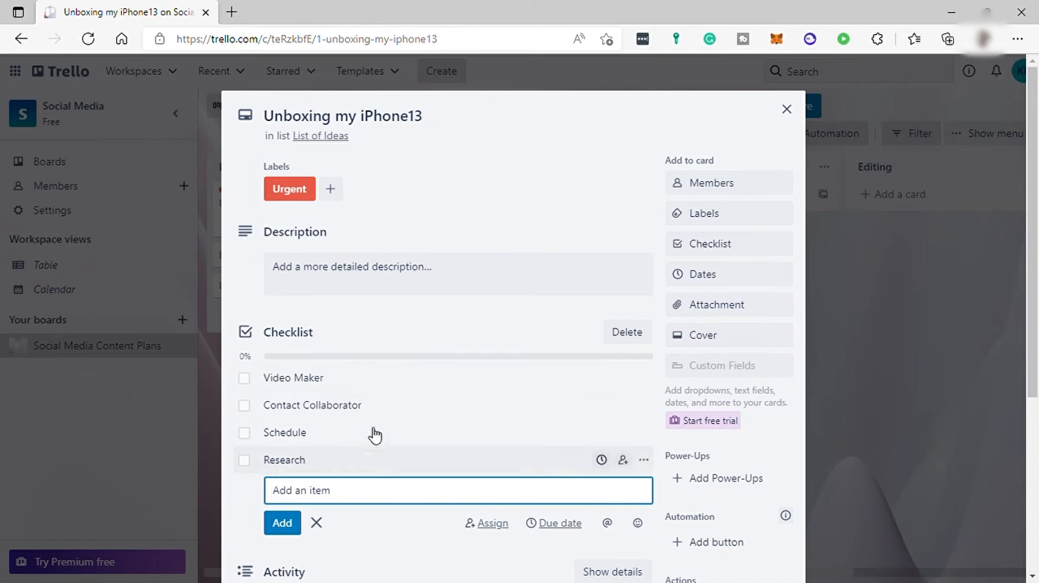
click(245, 378)
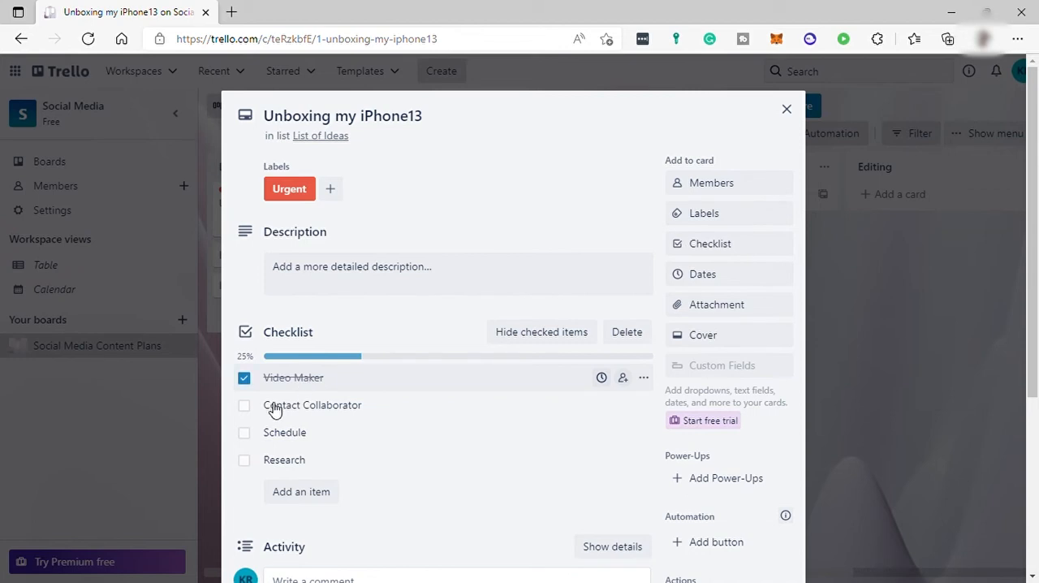
click(245, 406)
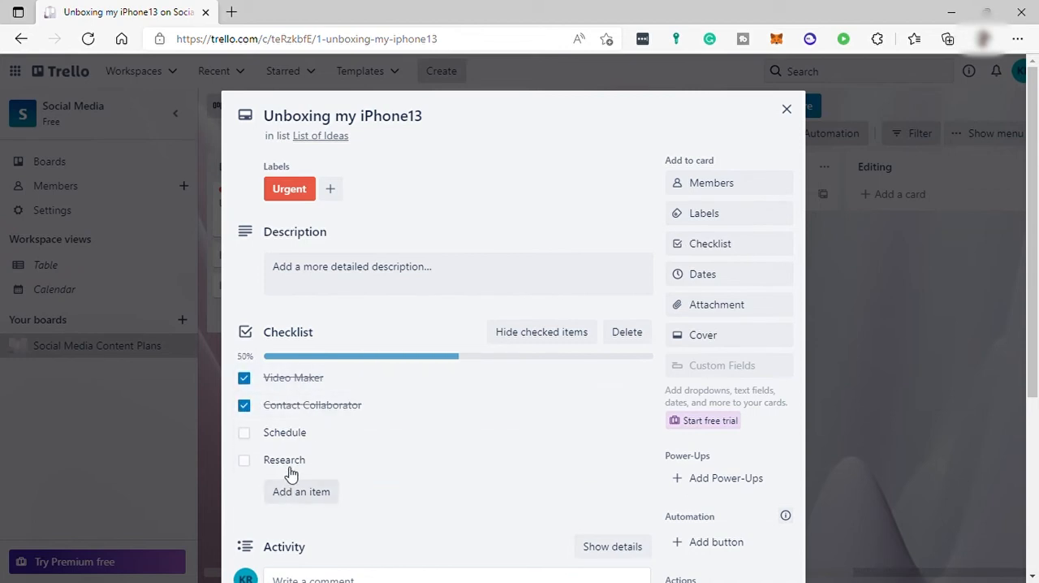
Set the card's start date to 04/11/2022 and its due date to 04/13/2022.
click(705, 276)
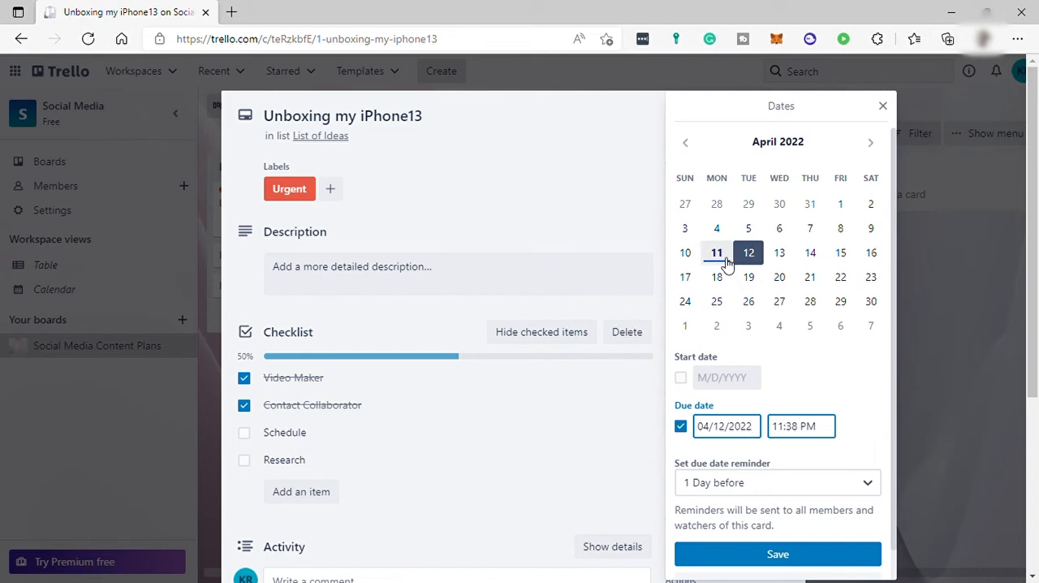
click(680, 378)
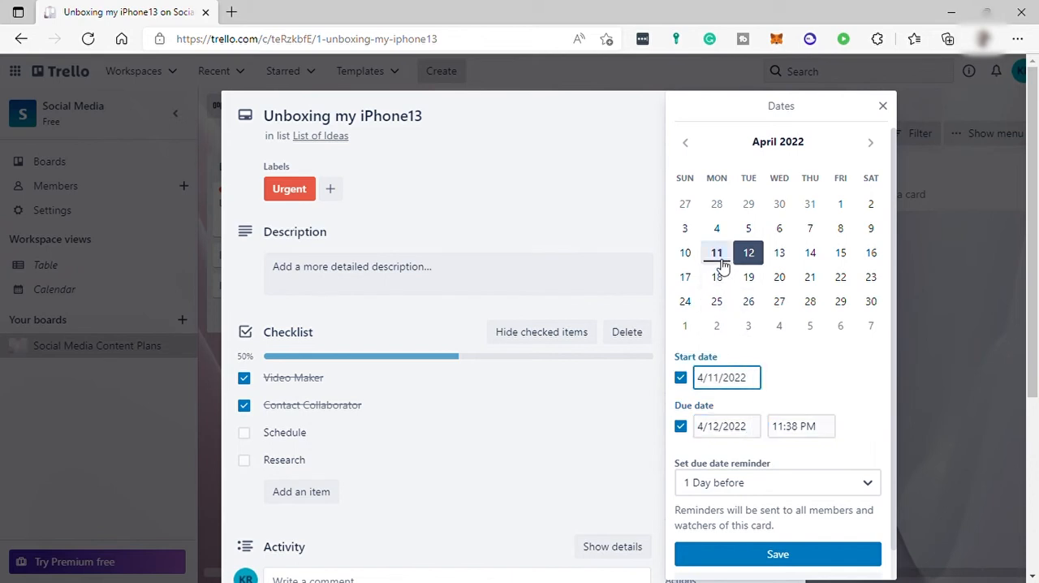
click(716, 255)
click(840, 258)
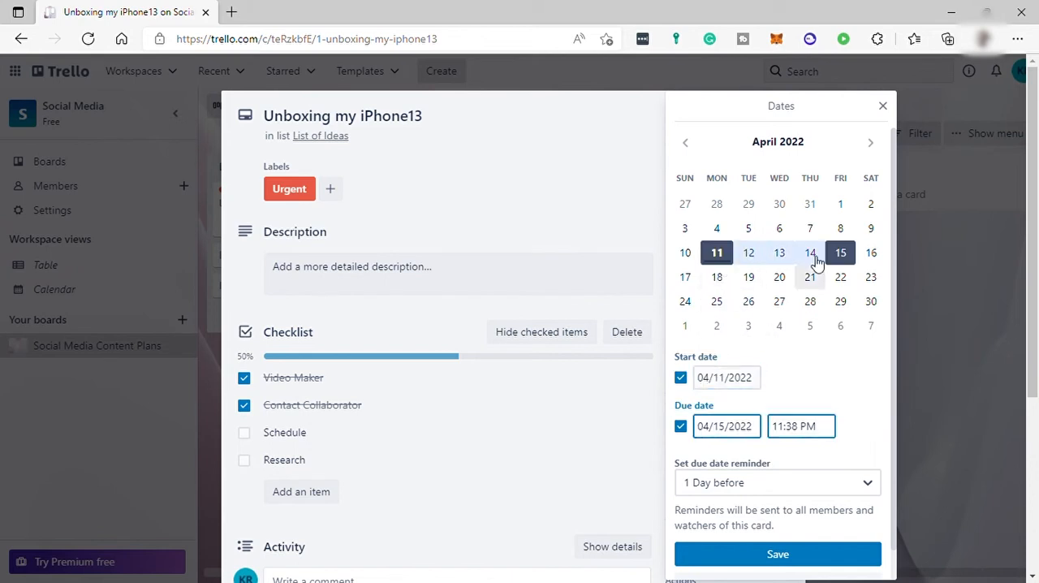
click(781, 259)
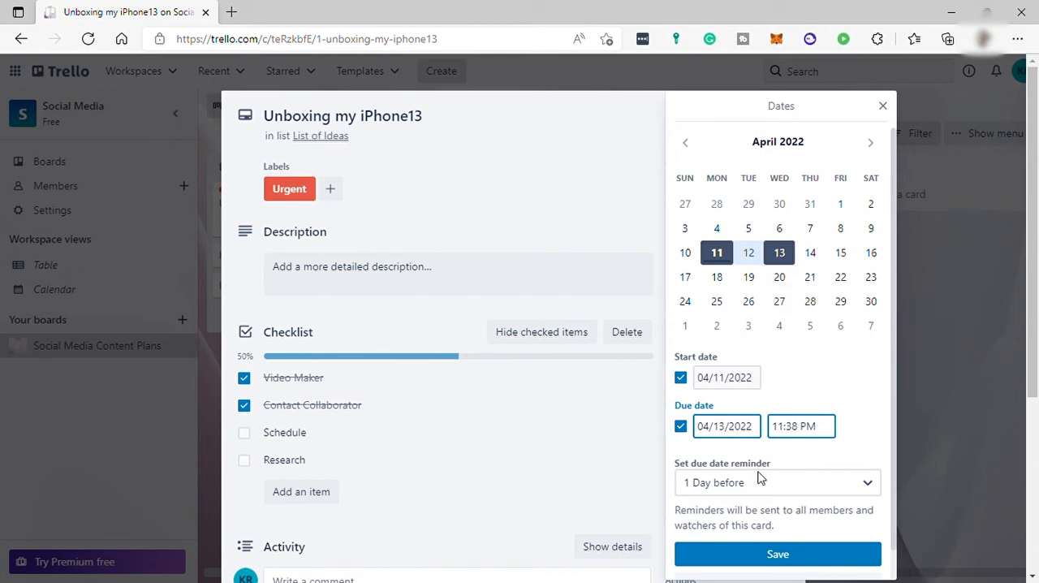
click(733, 554)
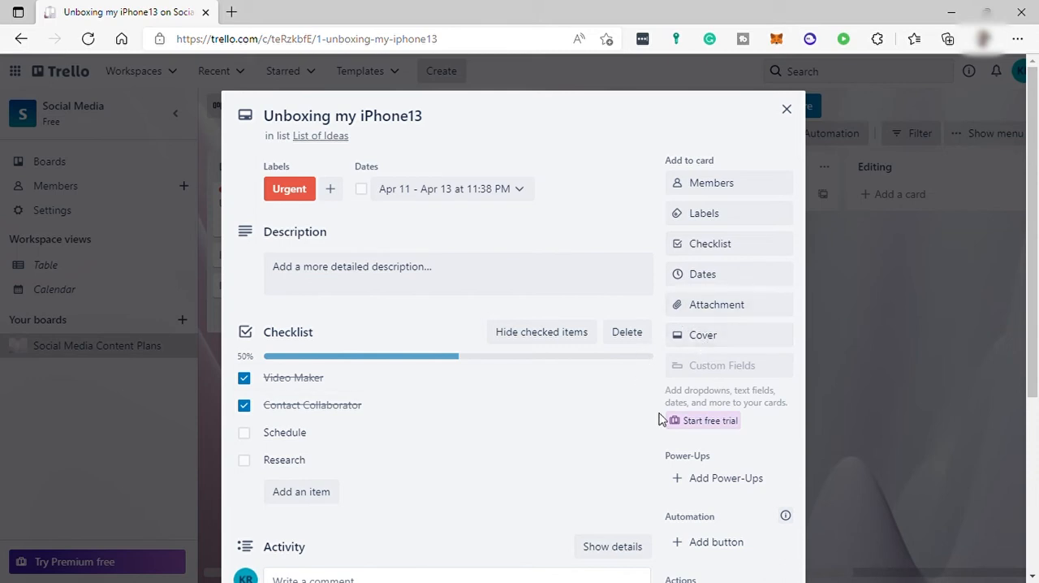
Review the card's Power-Ups, automation, comment and action options, and close the card.
scroll(730, 422, down, 1)
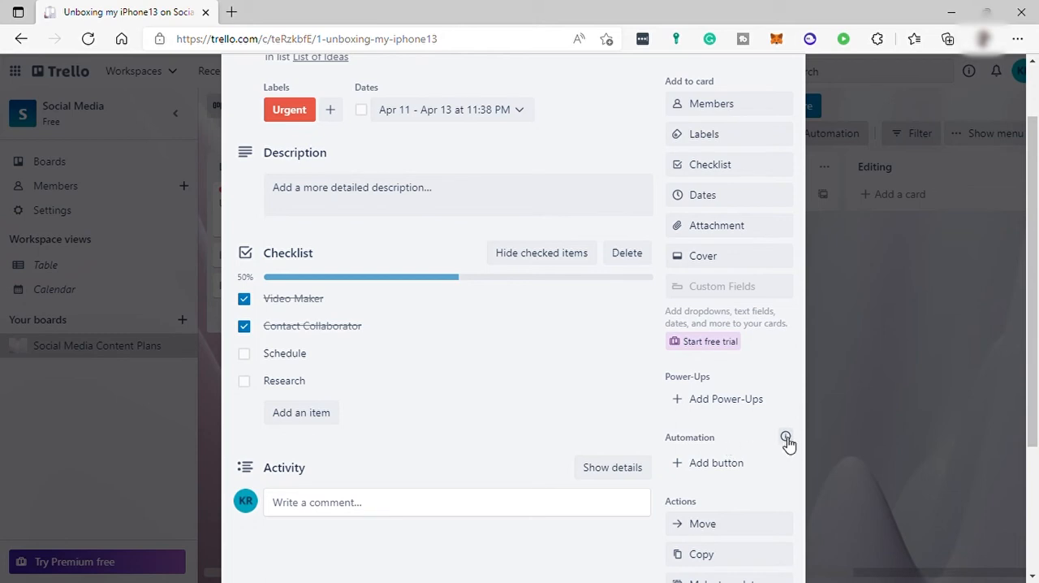
scroll(733, 459, down, 2)
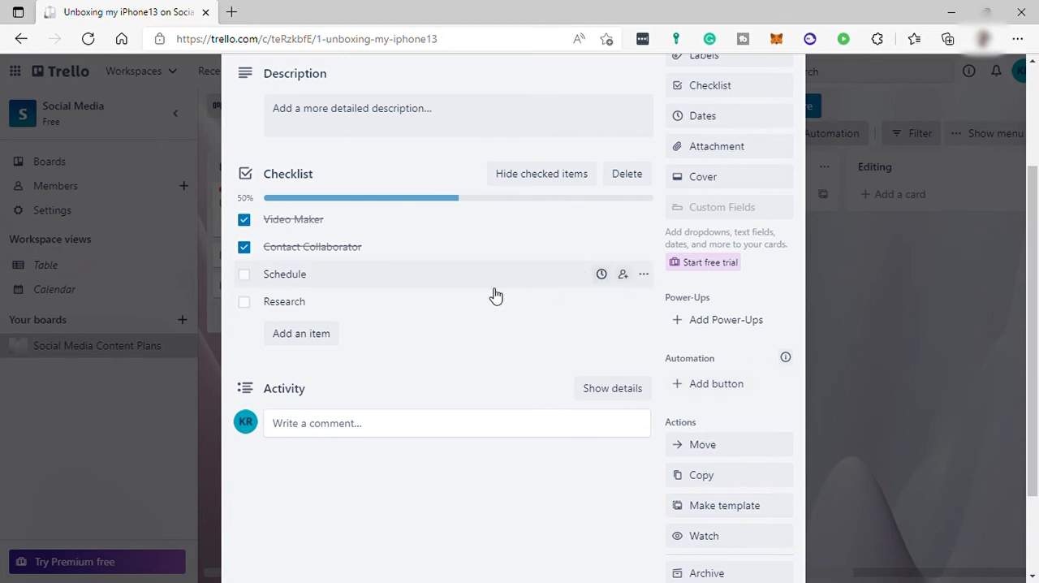
click(451, 423)
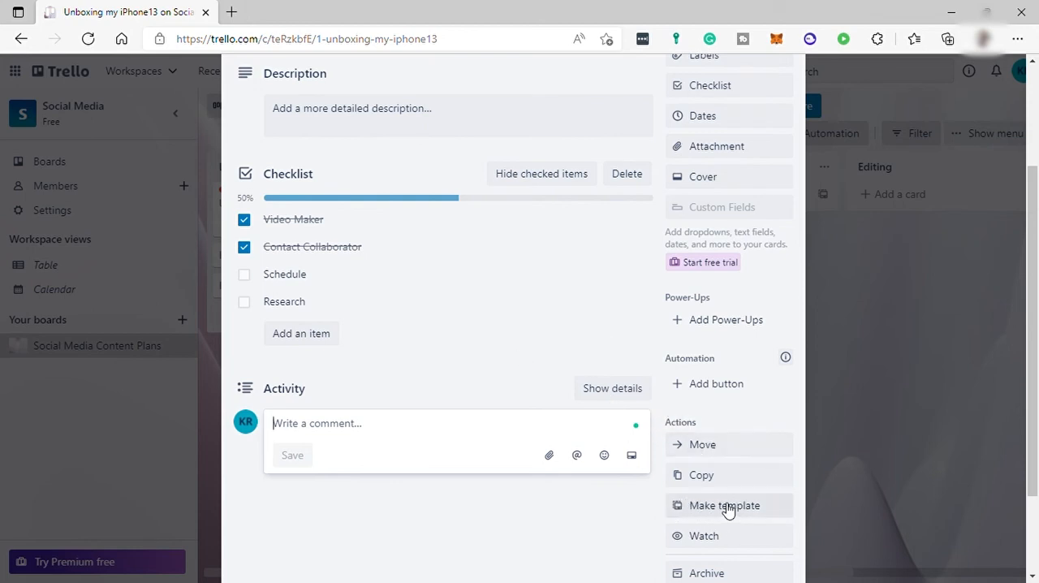
scroll(700, 479, down, 2)
scroll(700, 492, up, 5)
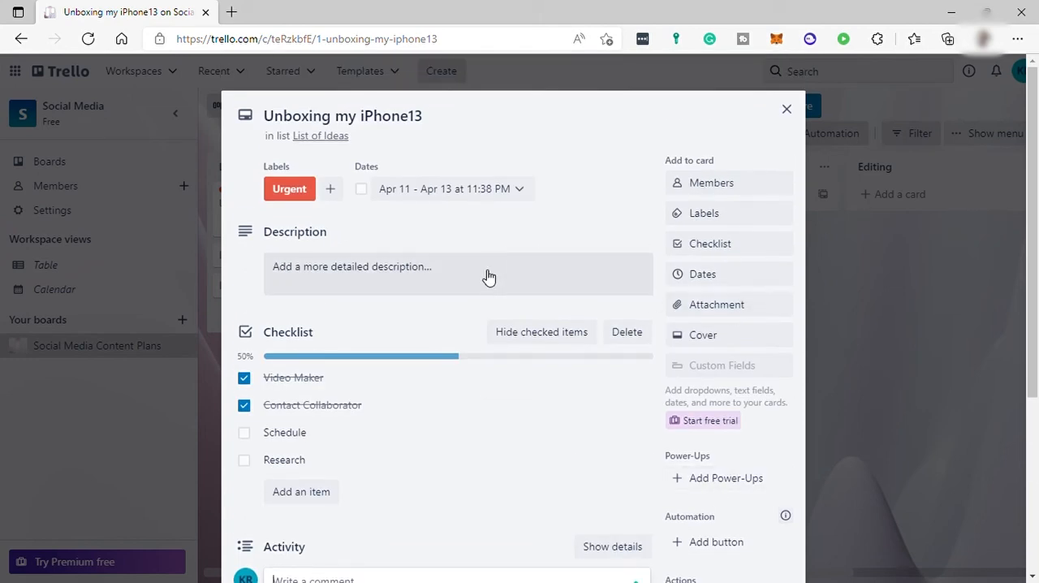
click(787, 110)
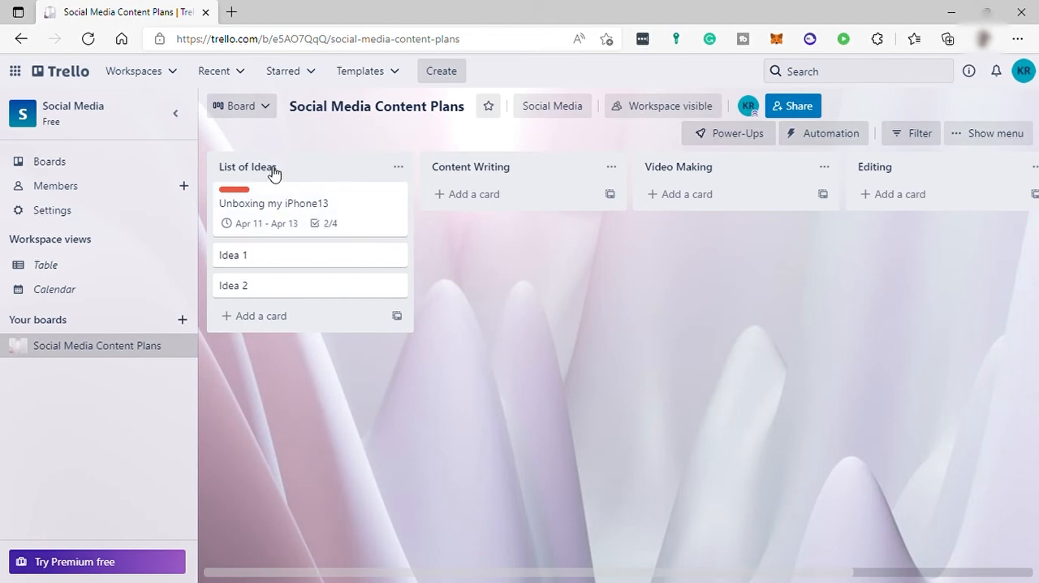
Move the Unboxing my iPhone13 card to the Content Writing list and add the item Writing to its checklist.
drag(298, 196, 513, 209)
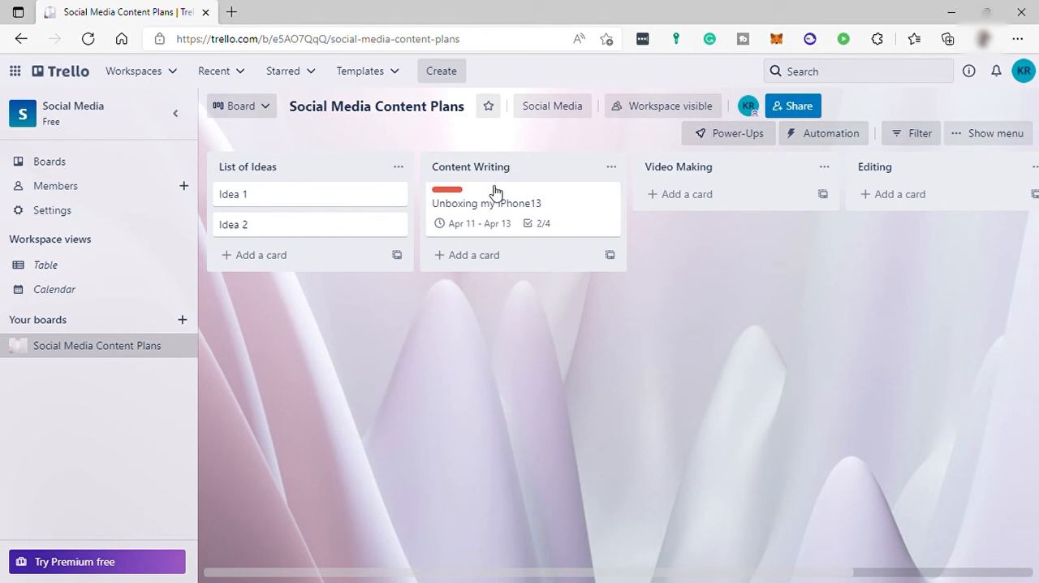
mouse_move(520, 195)
mouse_down()
mouse_move(700, 204)
mouse_move(512, 211)
mouse_up()
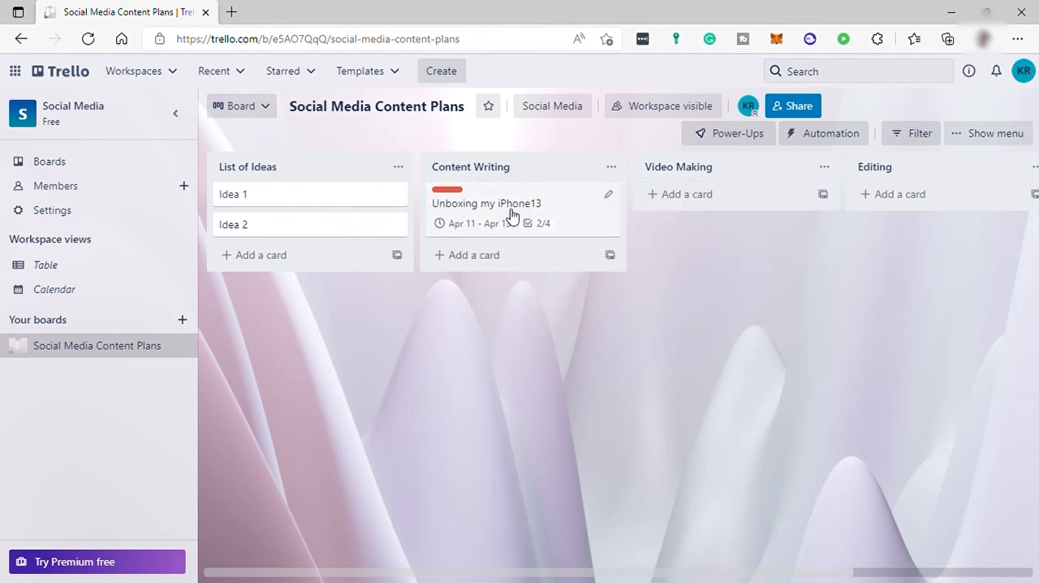
click(509, 209)
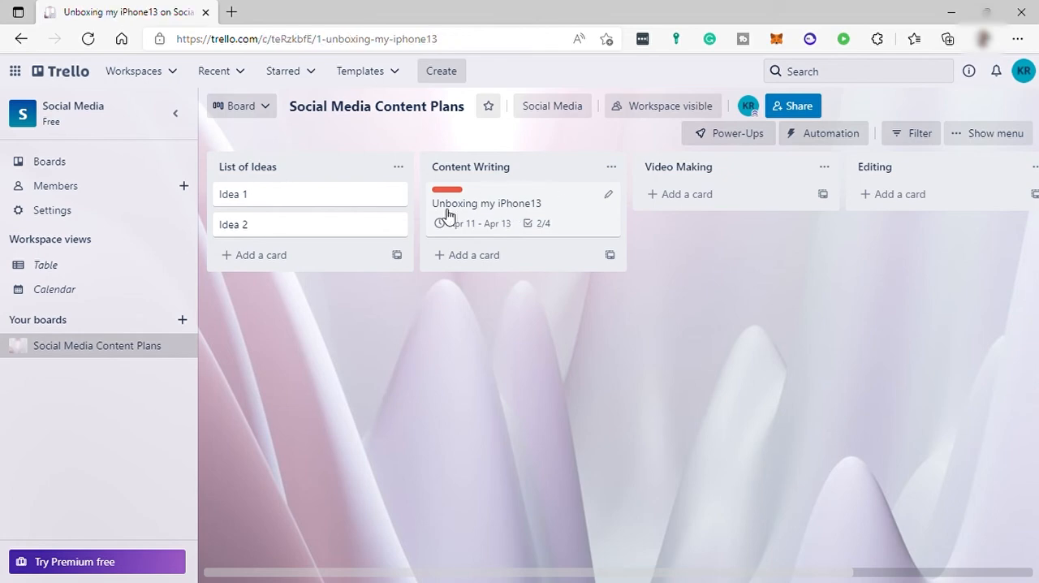
scroll(413, 391, down, 3)
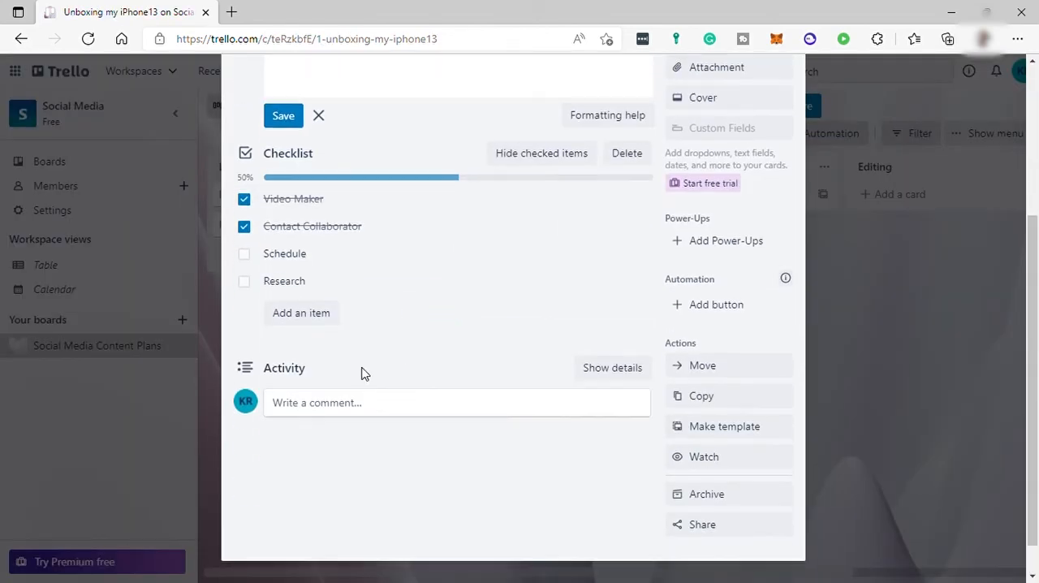
click(305, 323)
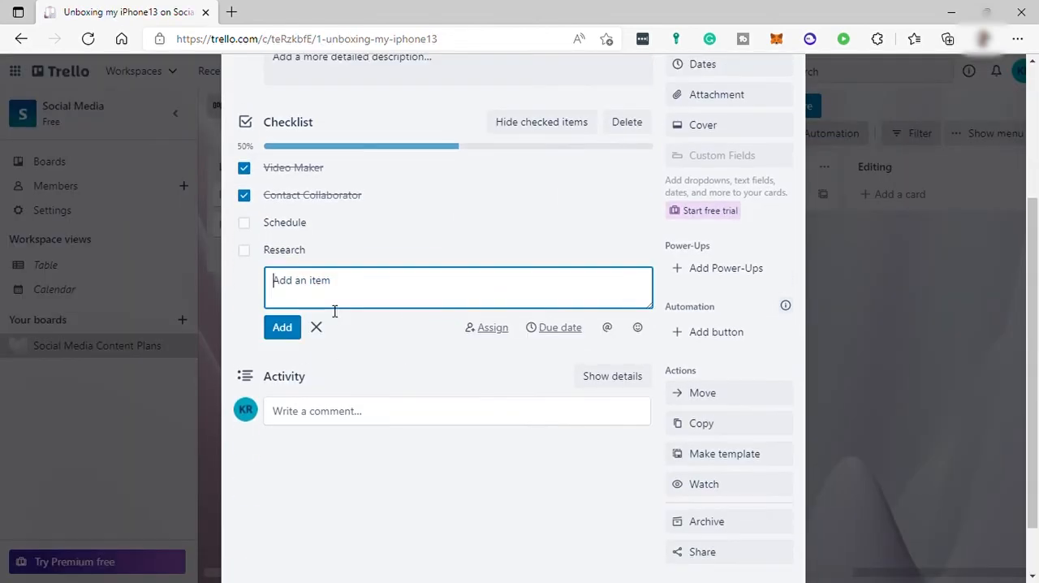
text(Writing)
click(290, 332)
click(866, 307)
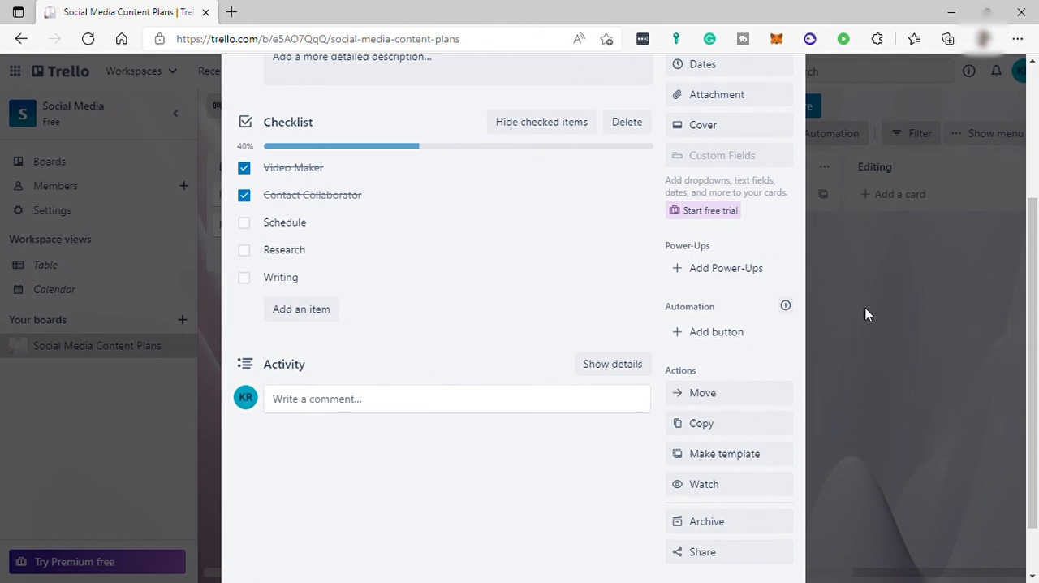
Return the Unboxing my iPhone13 card to List of Ideas and add a card titled Unboxing to Content Writing.
drag(536, 205, 403, 227)
click(497, 197)
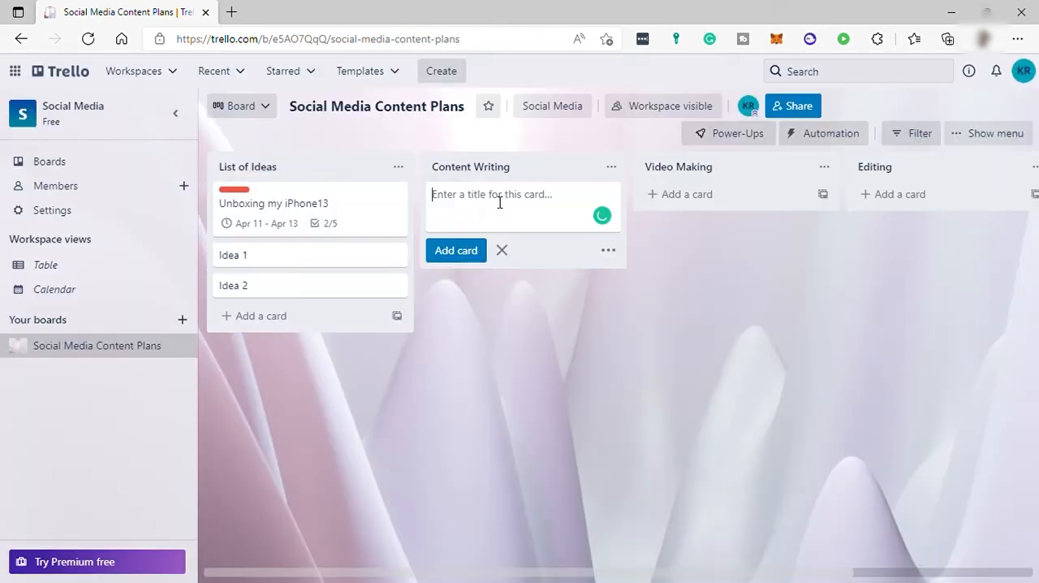
text(Un)
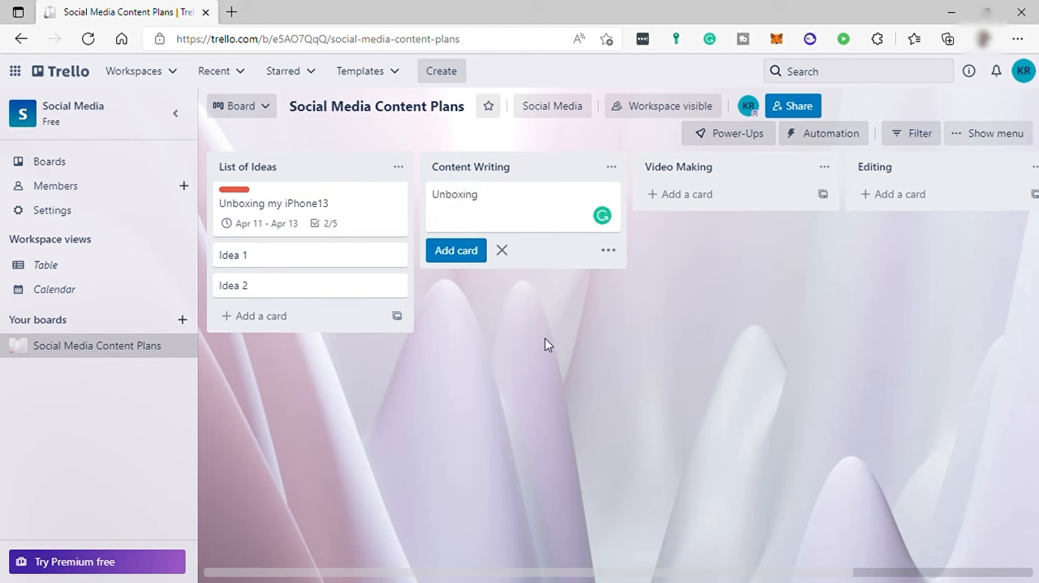
text(boxing)
key(Return)
Add a checklist titled Checklist without any items to the Unboxing card and close the card.
click(514, 204)
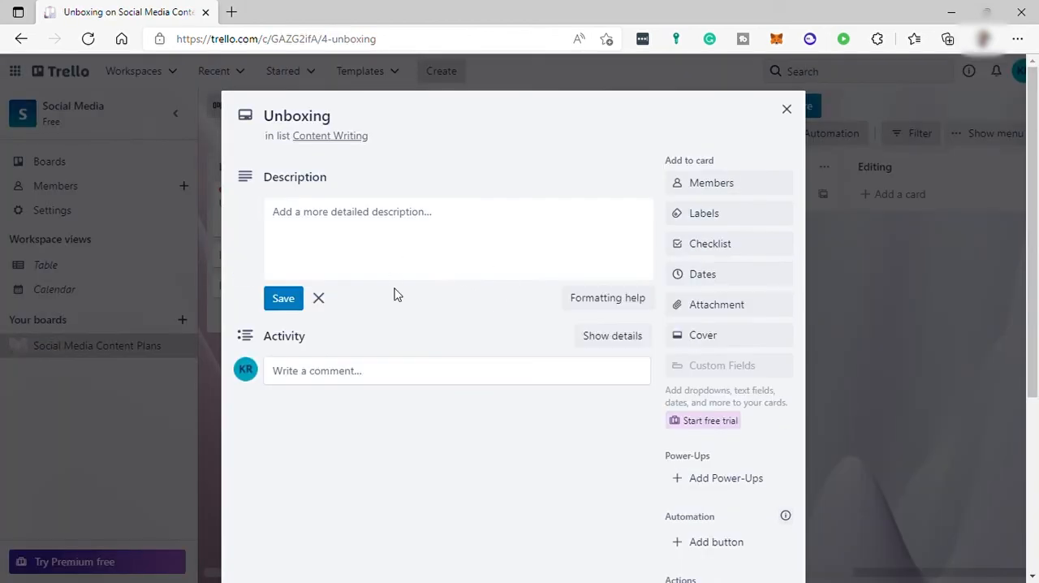
click(701, 248)
click(739, 410)
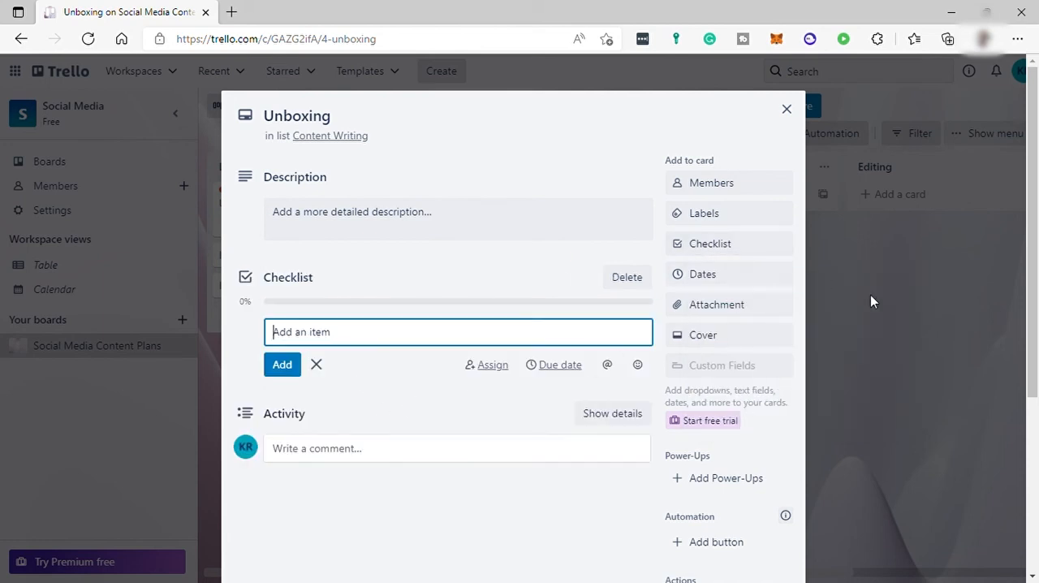
key(Escape)
click(787, 110)
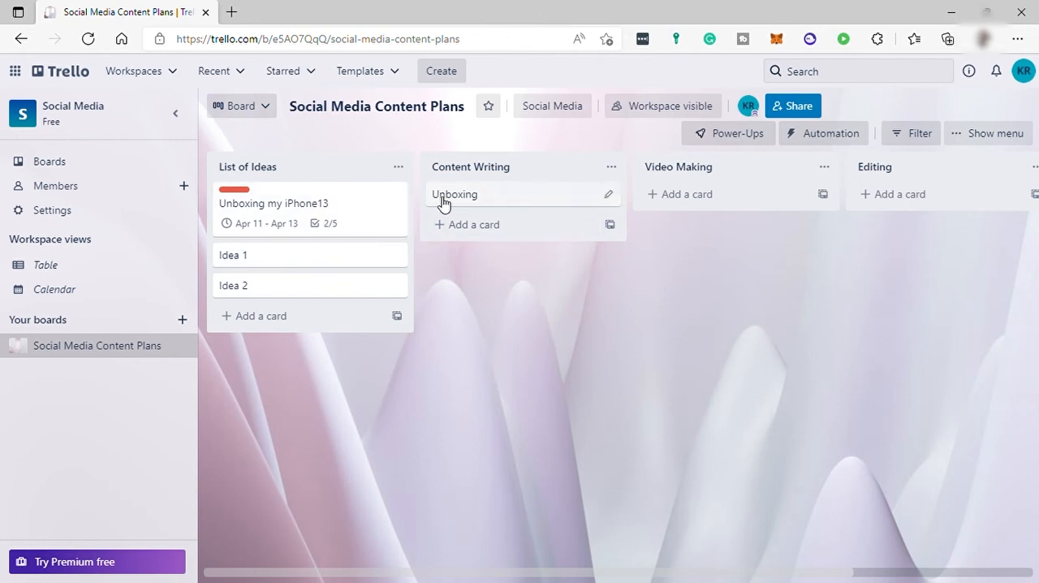
Move the Unboxing my iPhone13 card below Unboxing in Content Writing and review its label, dates and checklist.
drag(337, 204, 536, 242)
click(566, 235)
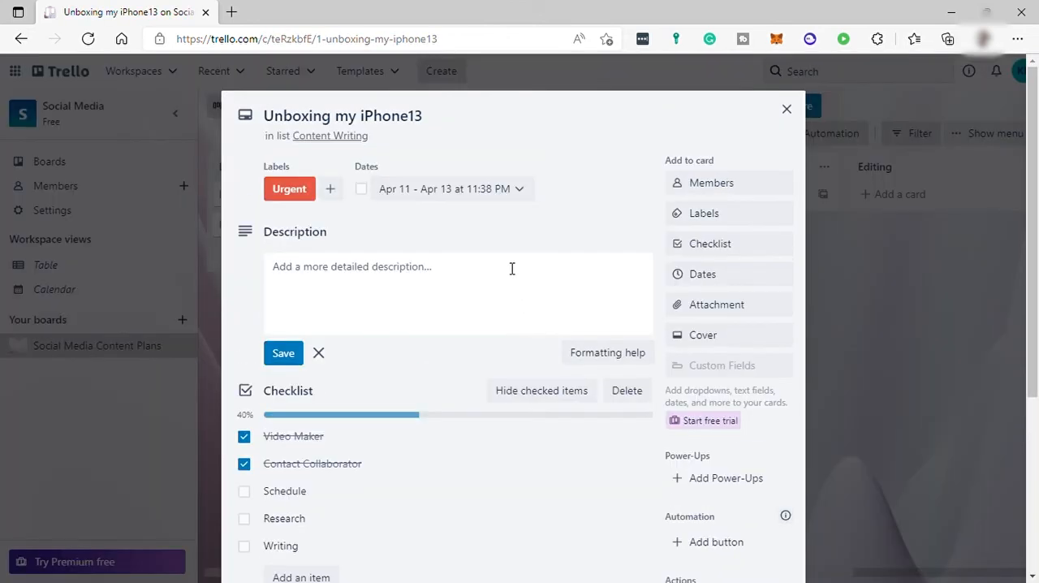
scroll(487, 442, down, 3)
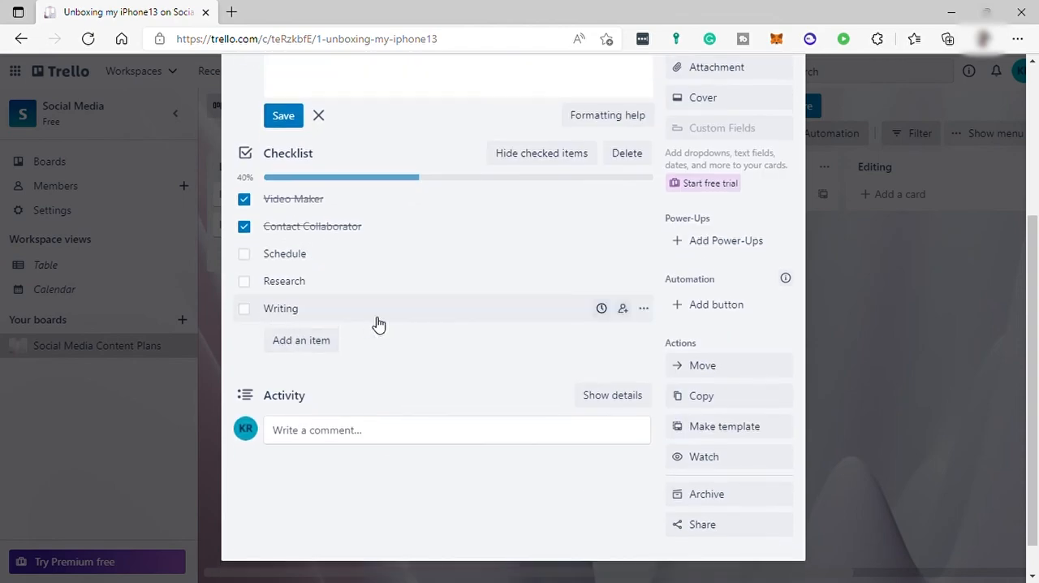
scroll(759, 374, up, 5)
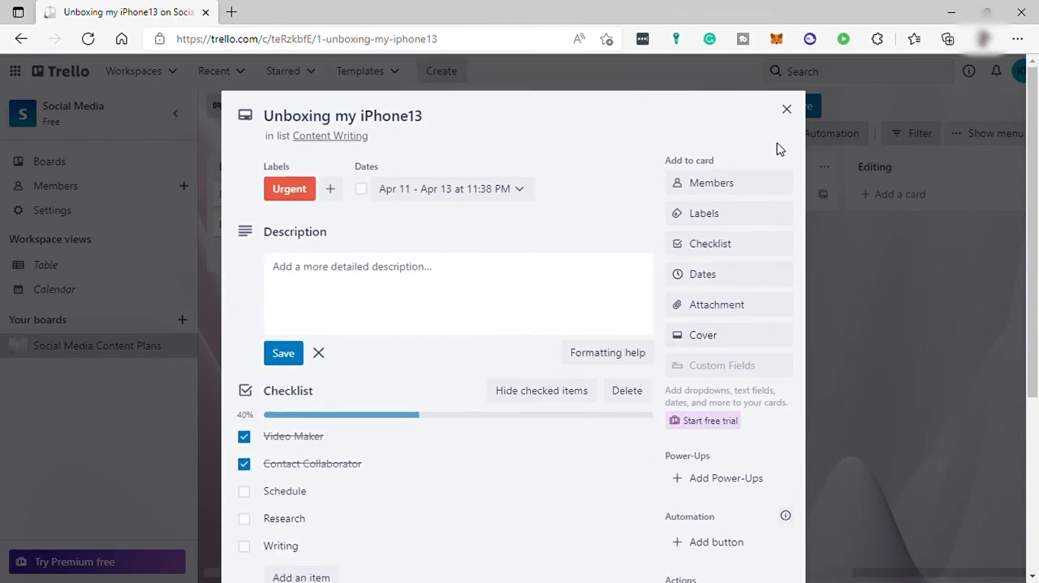
click(787, 109)
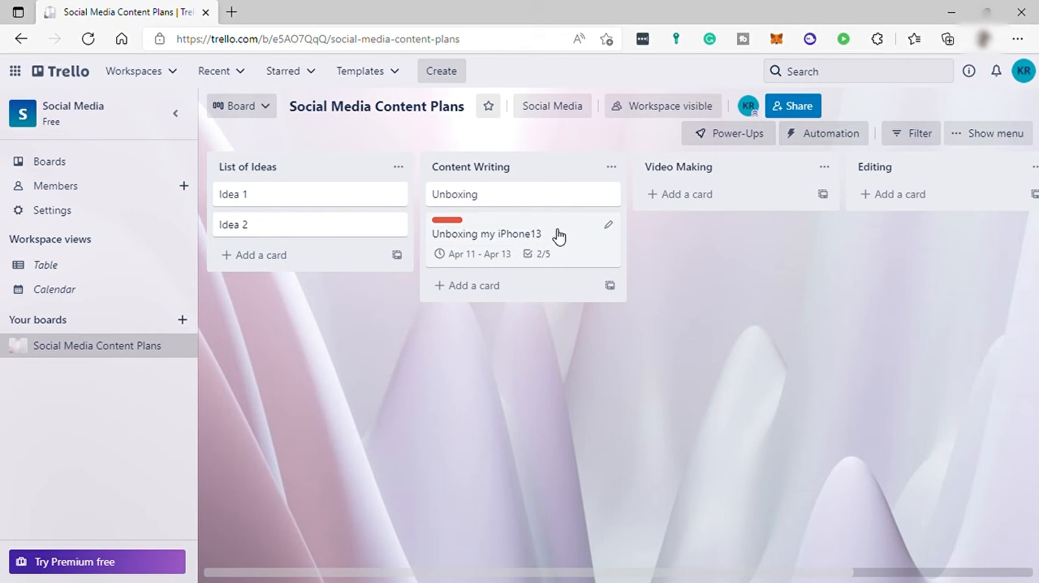
Move the Unboxing my iPhone13 card from Content Writing to the Editing list.
drag(498, 229, 898, 230)
drag(871, 196, 907, 210)
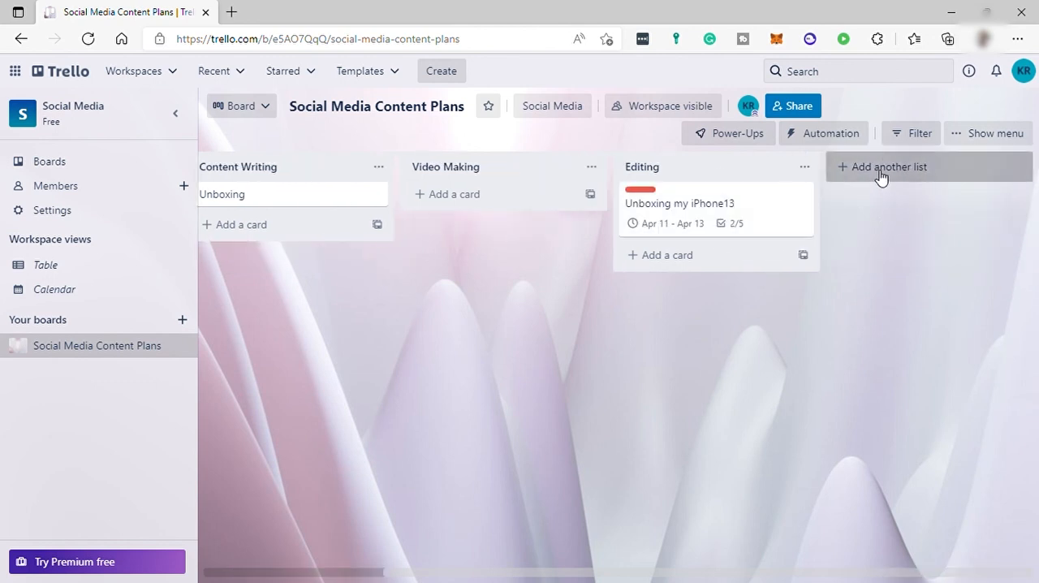
Add a list titled Upload after Editing and move the Unboxing my iPhone13 card into it.
click(881, 174)
click(870, 203)
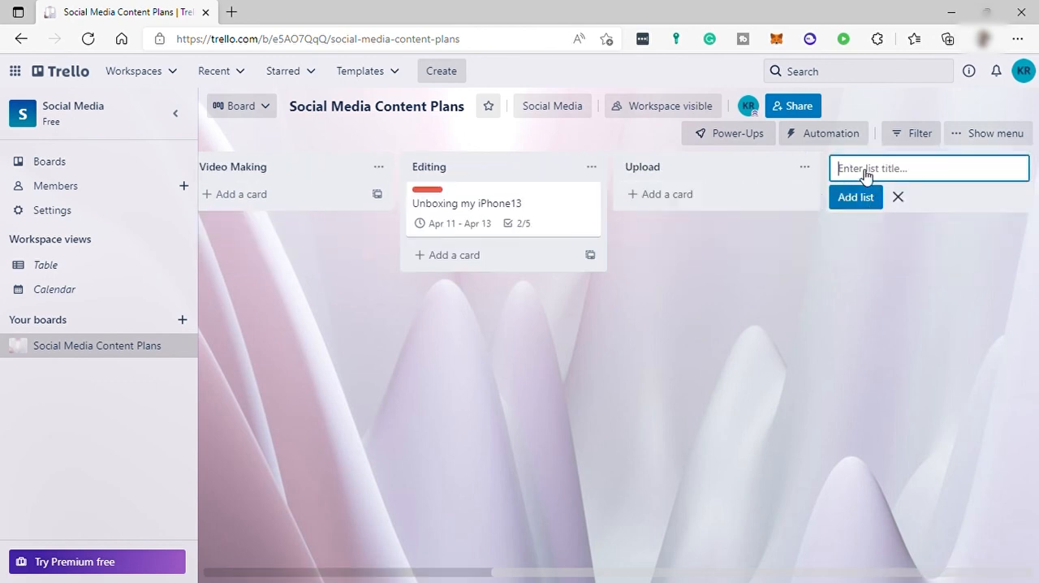
drag(512, 226, 738, 227)
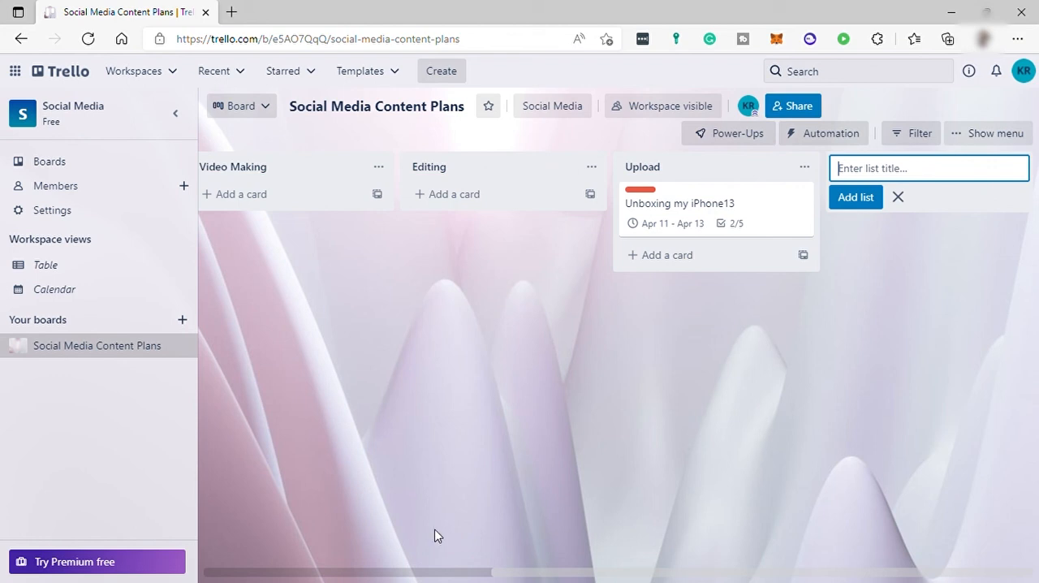
View the workspace calendar and look through the Social Media workspace's boards page with its suggested templates.
drag(543, 576, 186, 425)
click(77, 290)
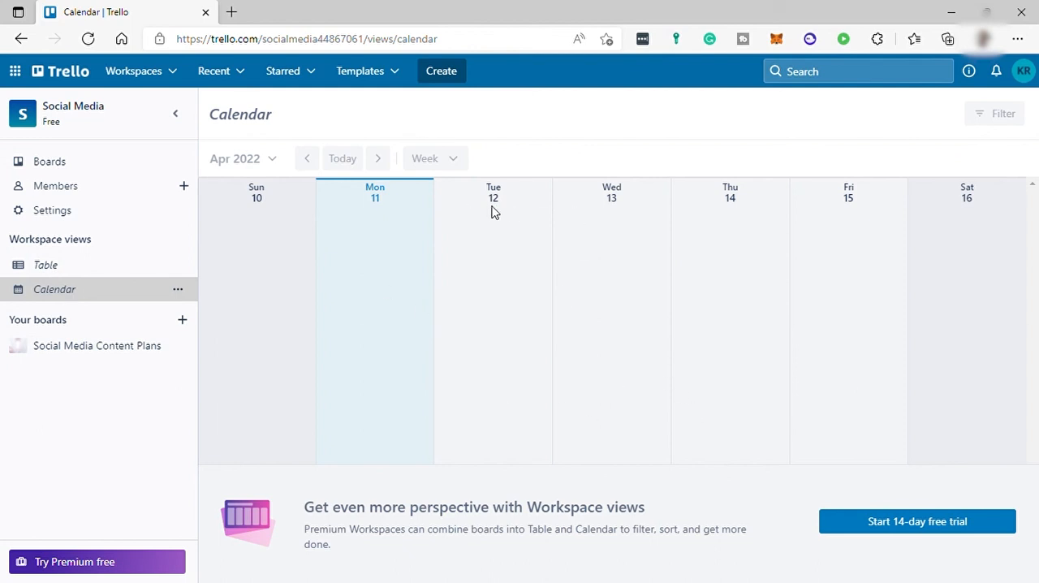
click(54, 170)
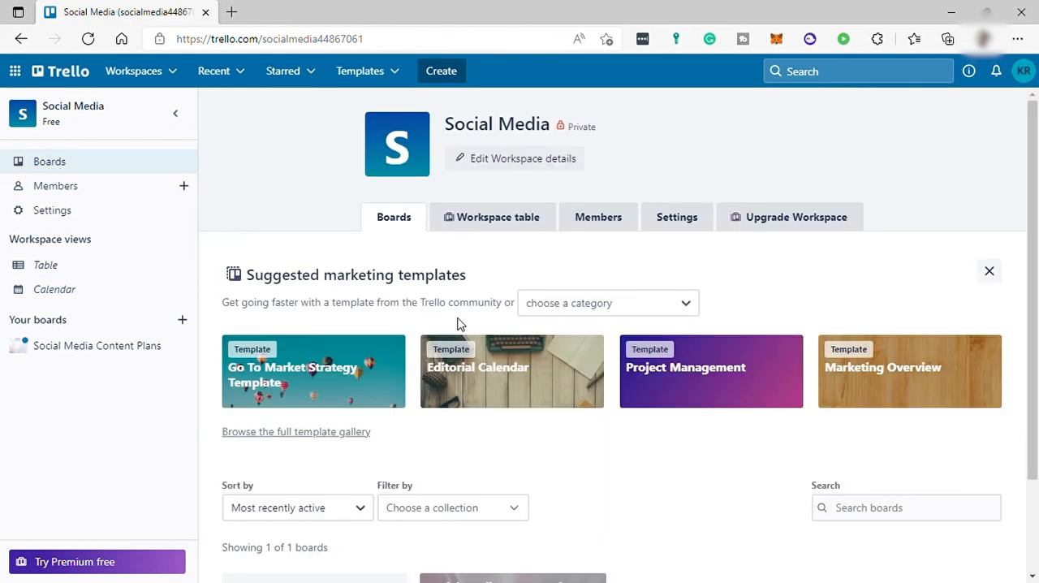
scroll(523, 383, down, 2)
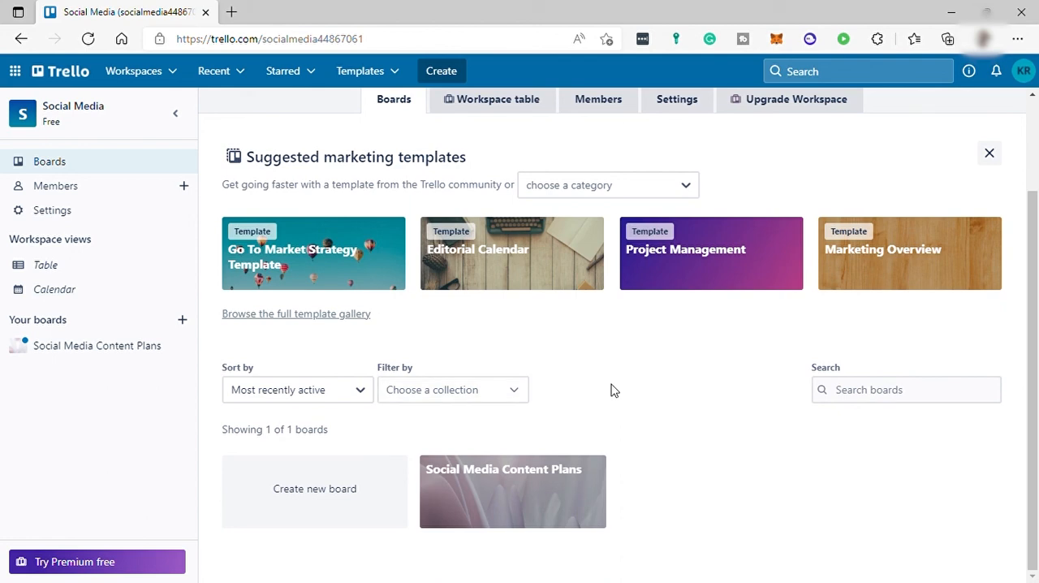
scroll(714, 397, up, 2)
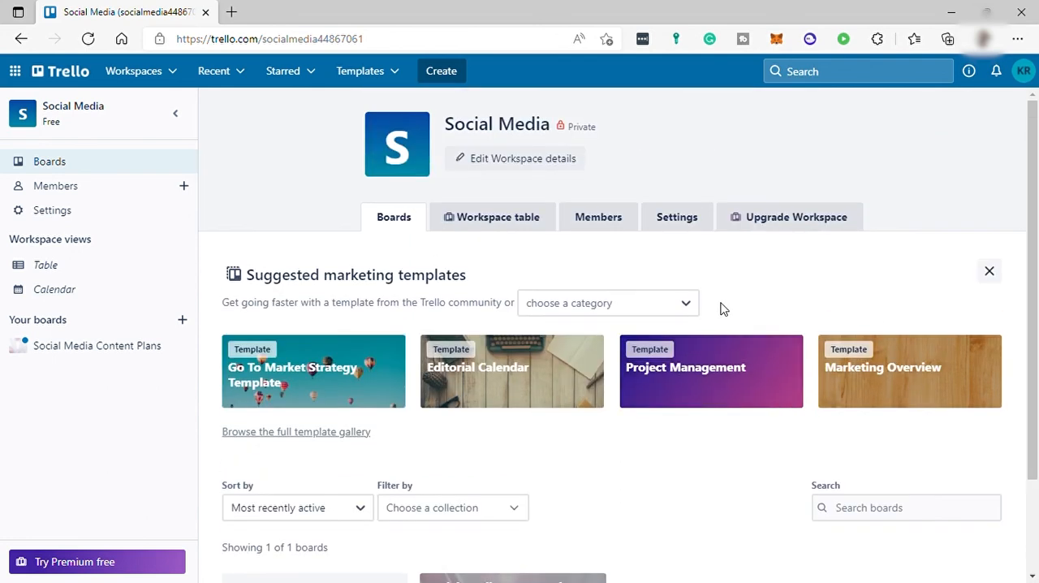